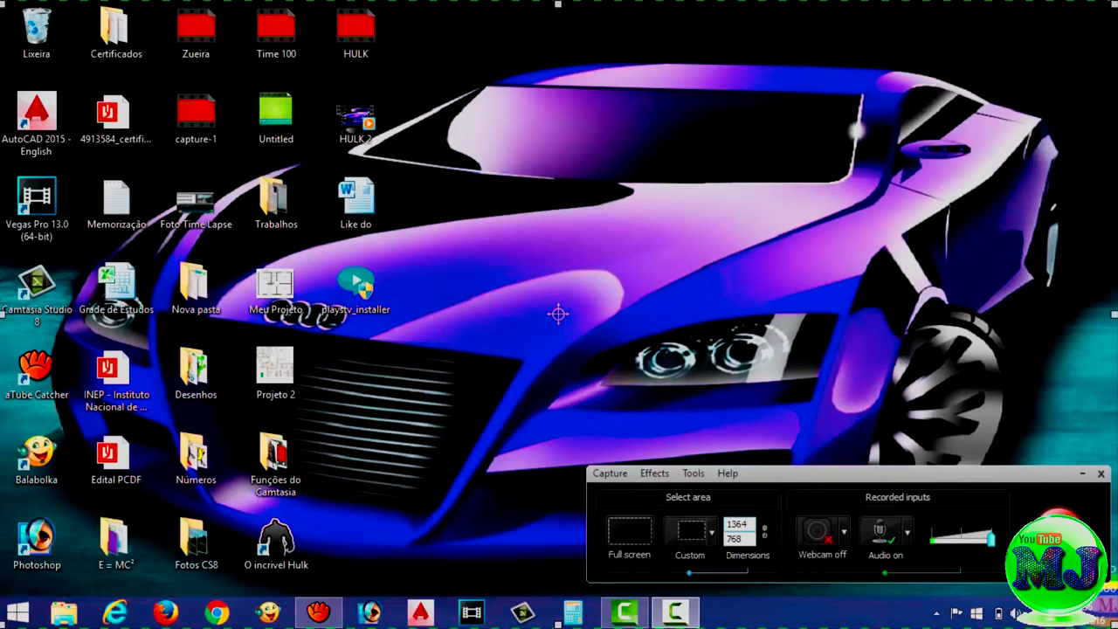
Try a custom recording area over part of the desktop and set the capture area back to full screen.
left_click_drag(558, 314, 761, 401)
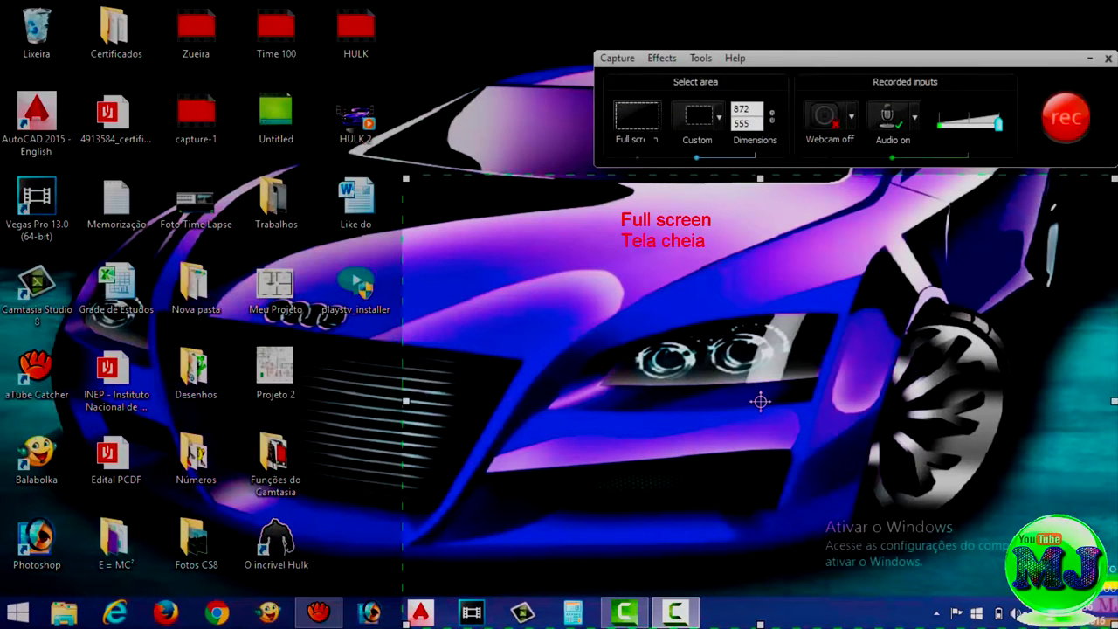
left_click(638, 118)
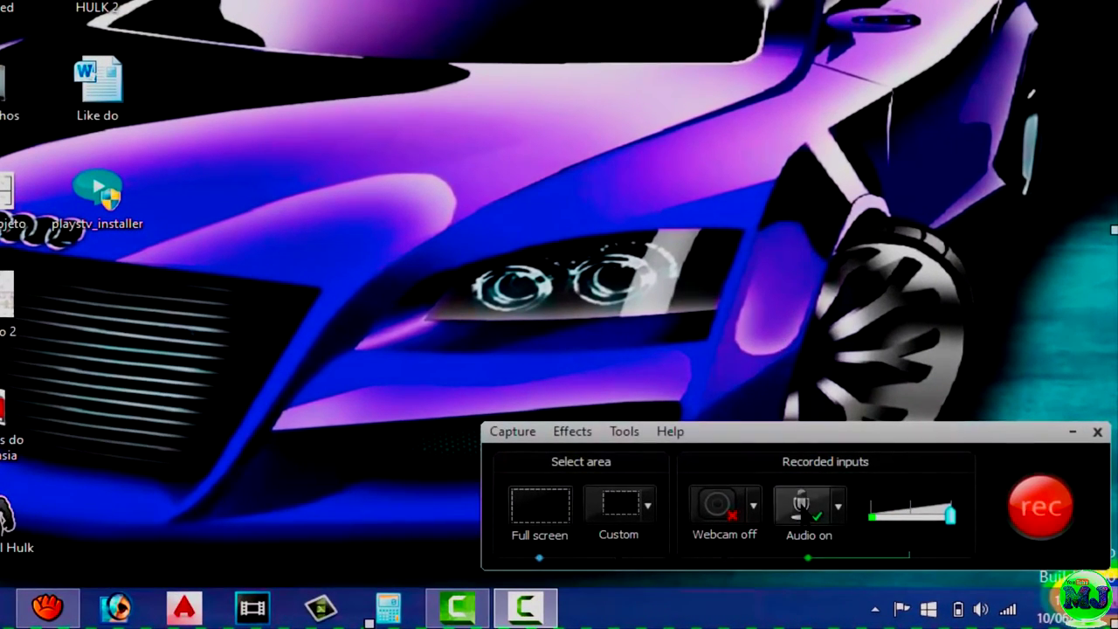
Try the recorded inputs by toggling audio off and on, and the webcam on and off.
left_click(810, 506)
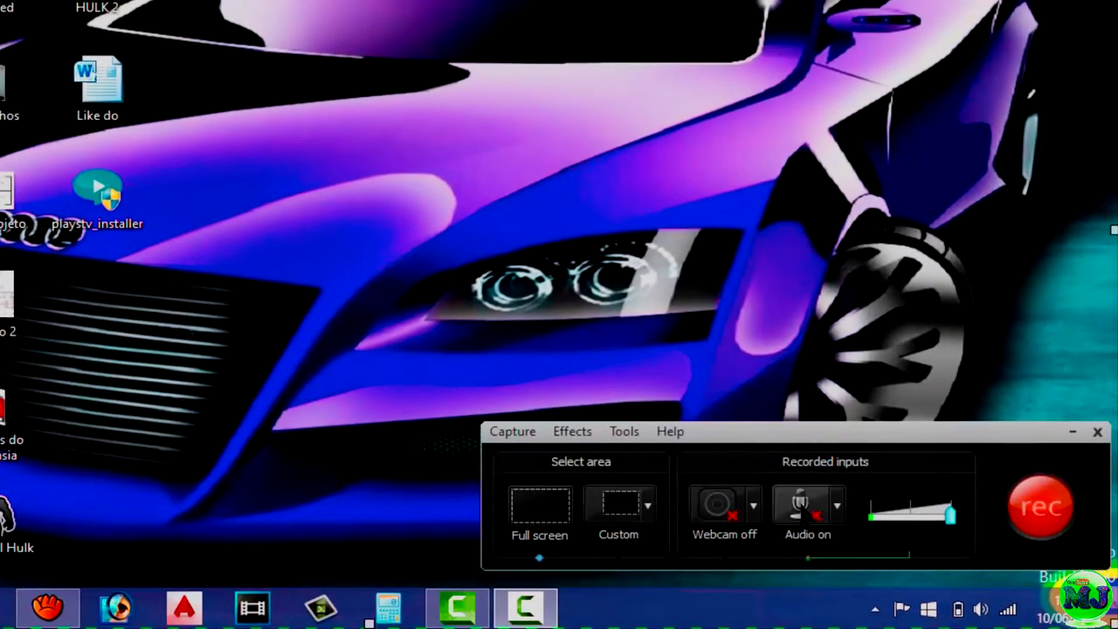
left_click(920, 505)
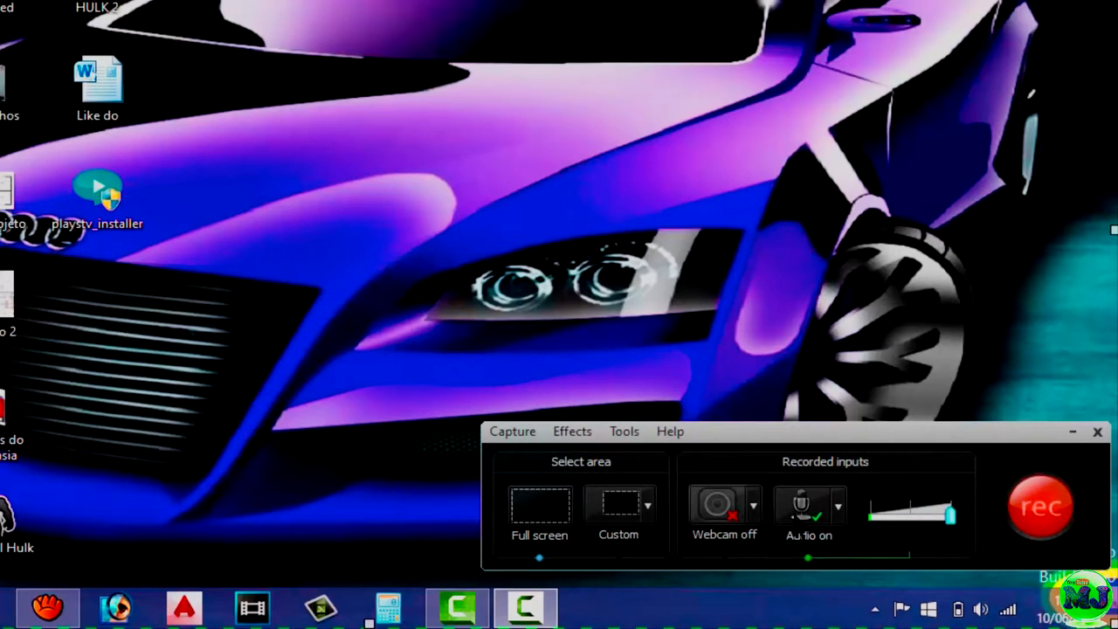
left_click(718, 504)
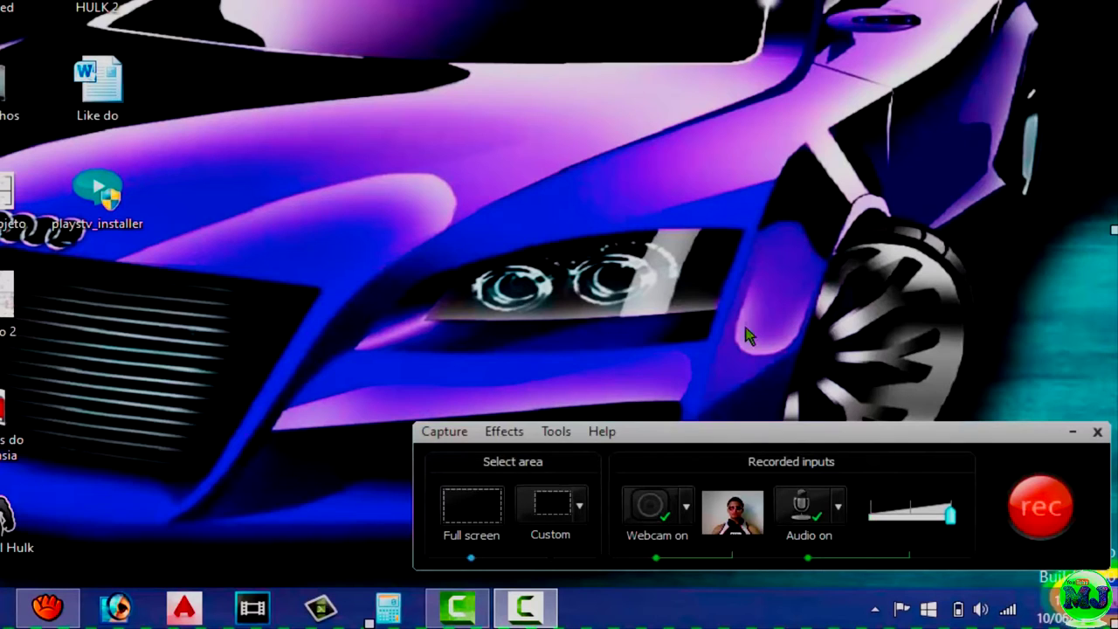
mouse_move(732, 513)
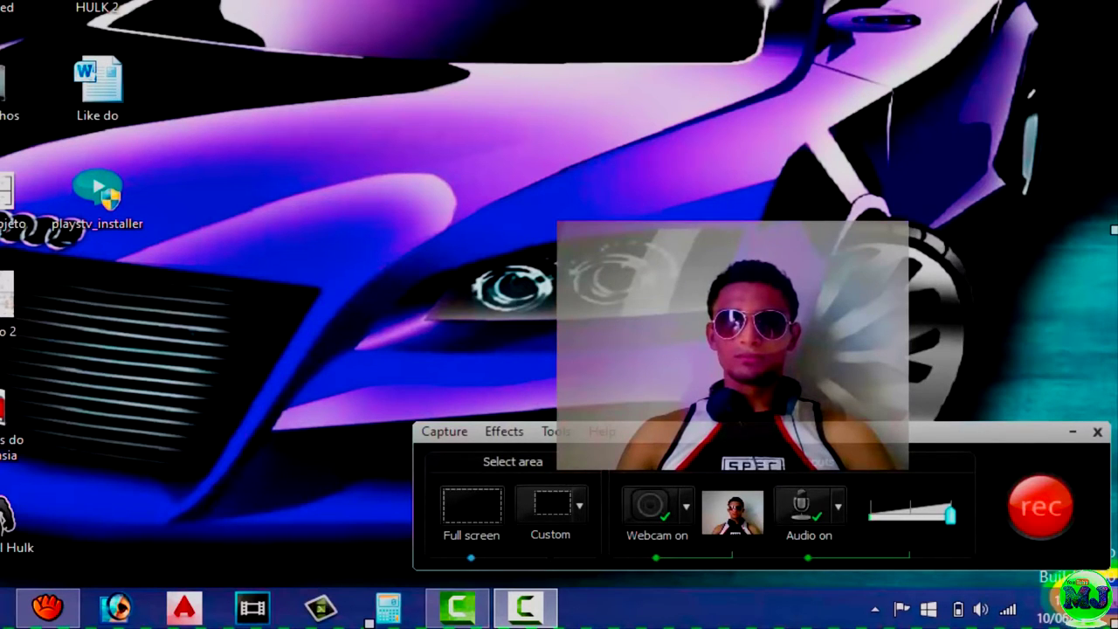
left_click(650, 504)
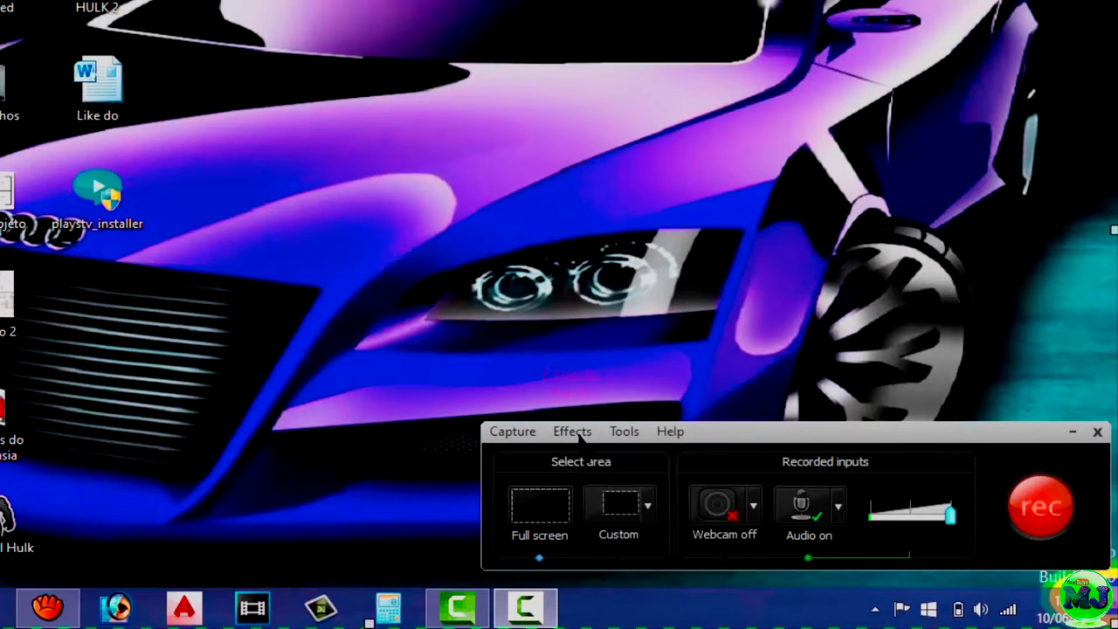
Enable mouse click sounds for the recording and check that the option is on.
left_click(572, 431)
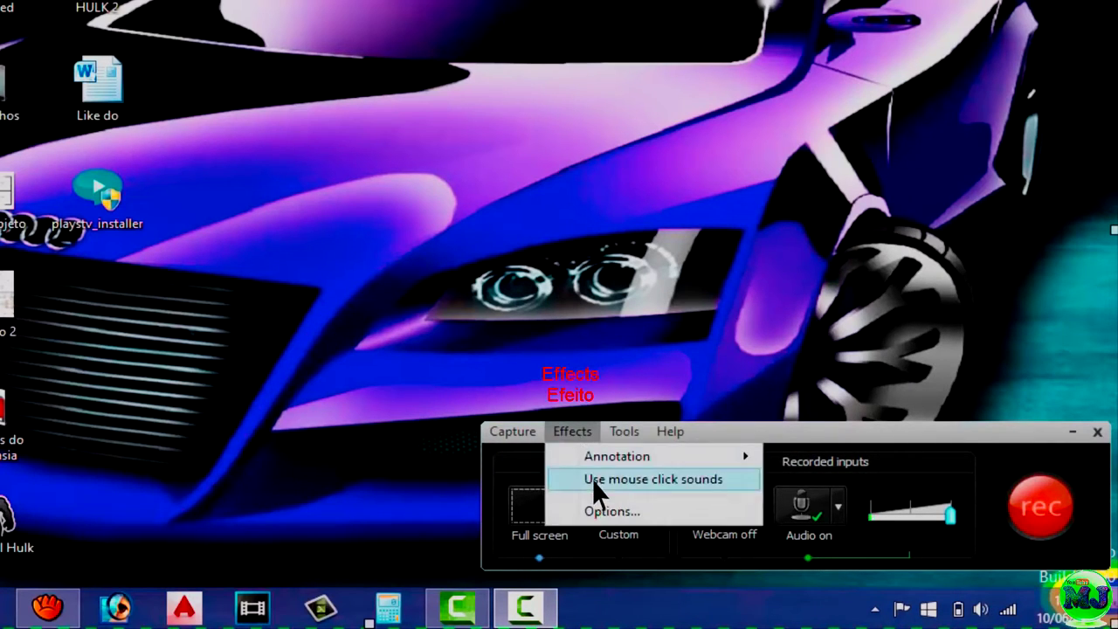
left_click(592, 479)
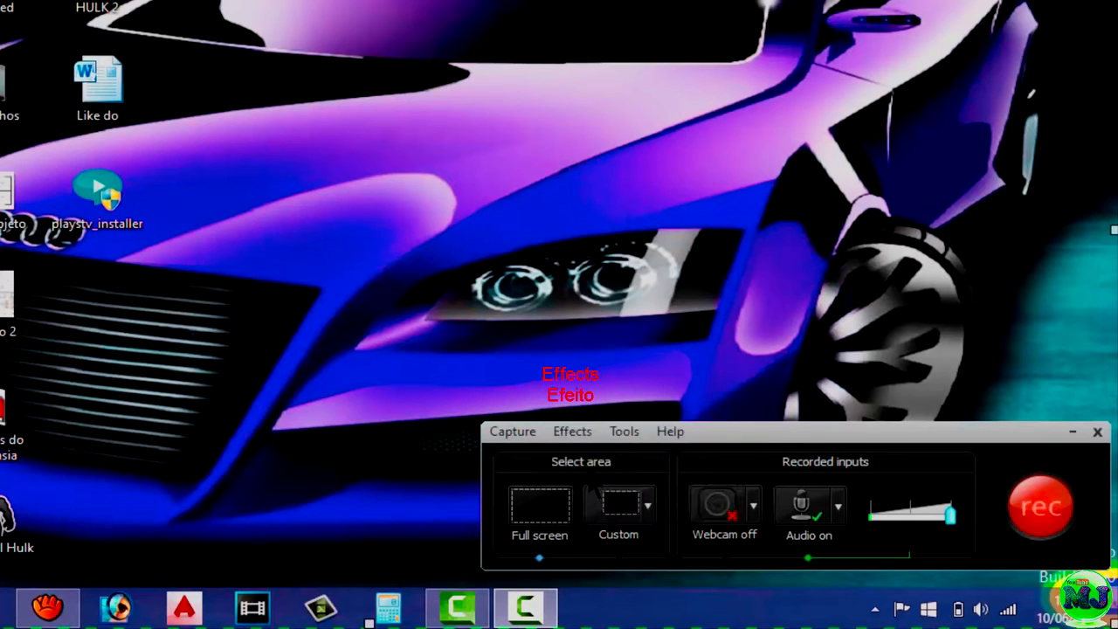
left_click(570, 430)
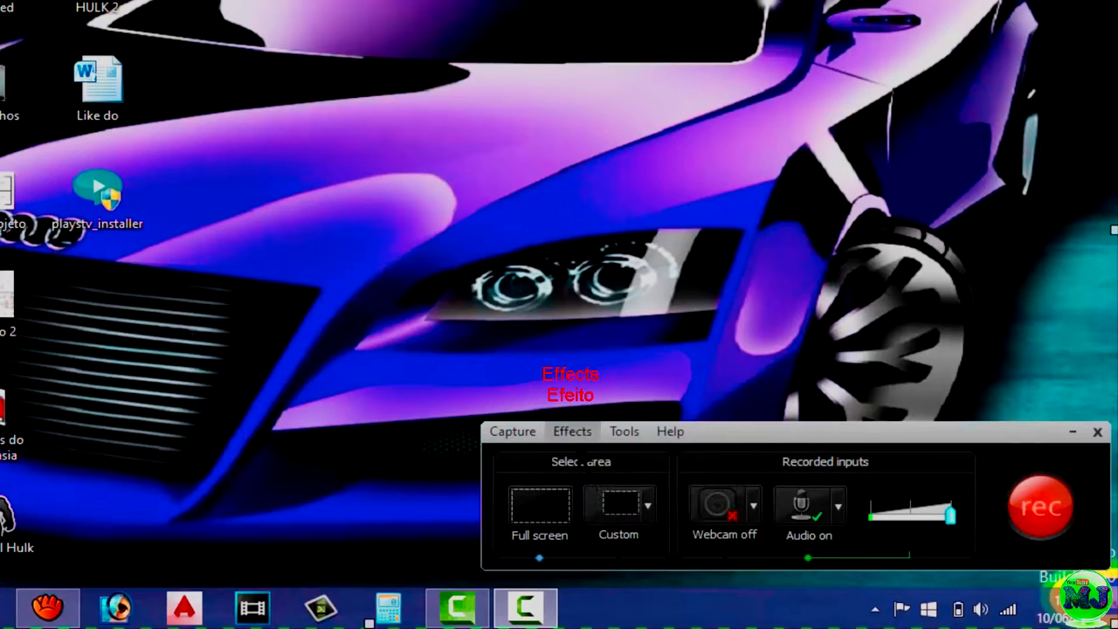
Examine the recorder's hotkeys for Record/Pause and Stop in the tool options and accept the dialog.
left_click(618, 427)
left_click(661, 557)
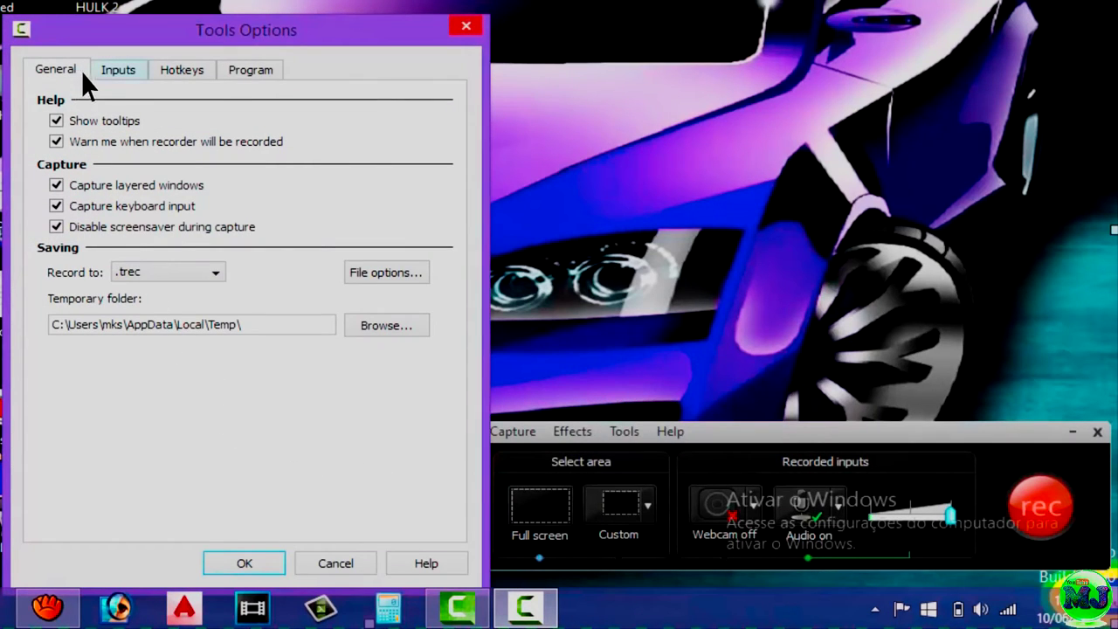
left_click(166, 77)
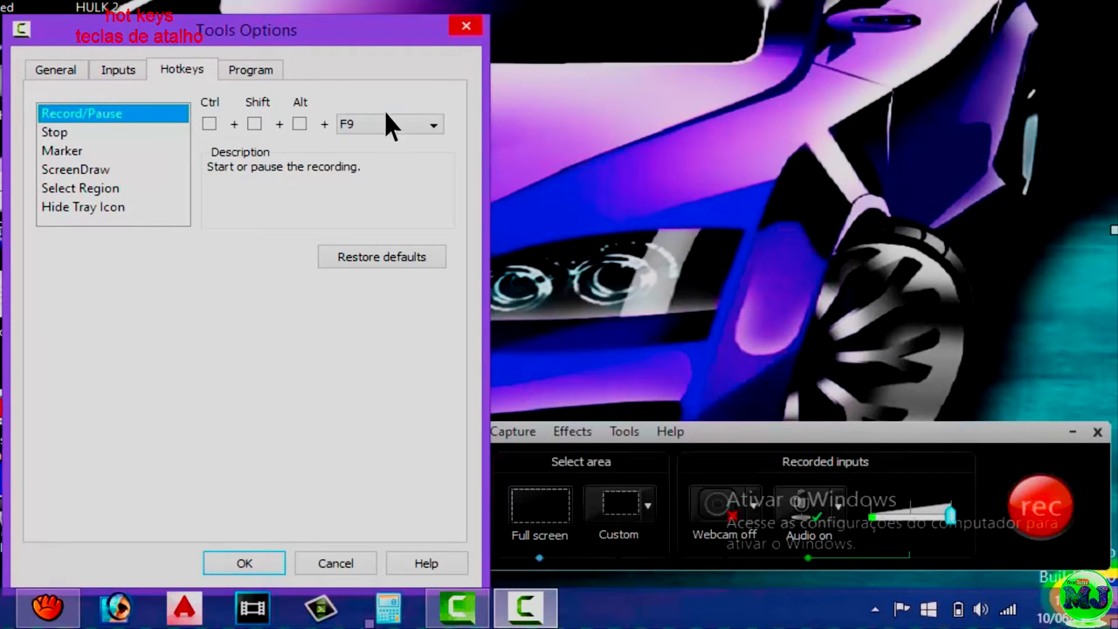
left_click(427, 119)
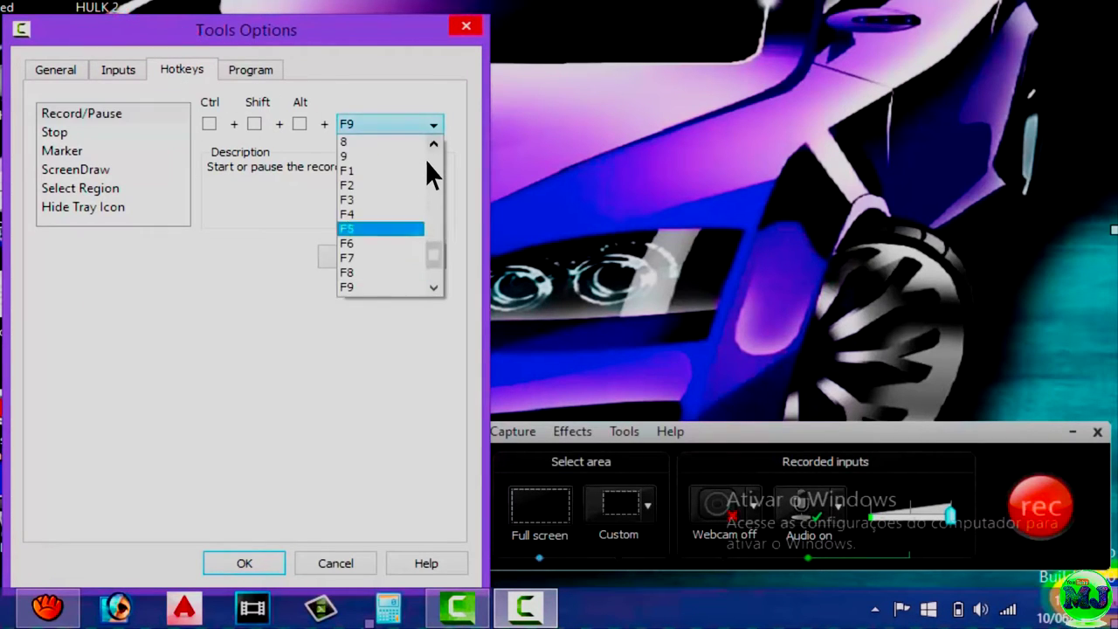
left_click(381, 126)
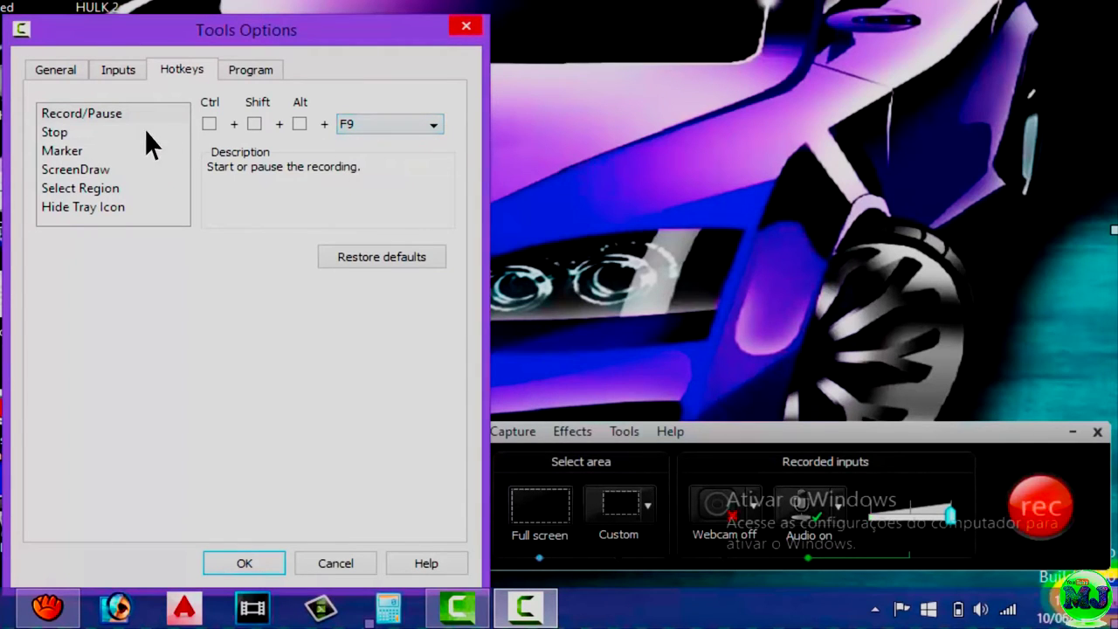
left_click(58, 133)
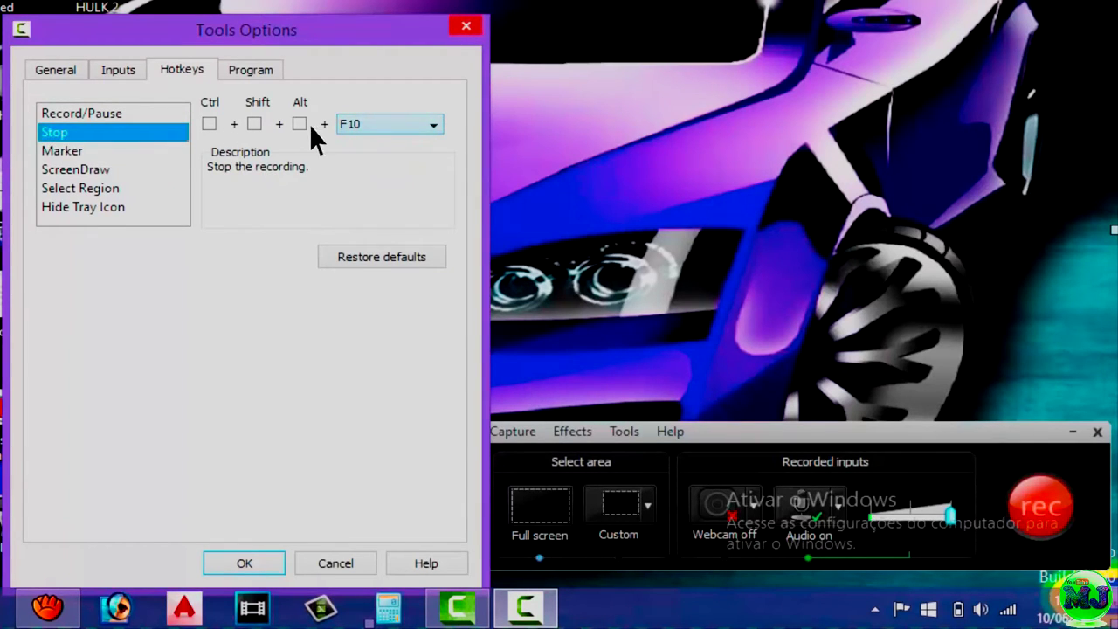
left_click(259, 562)
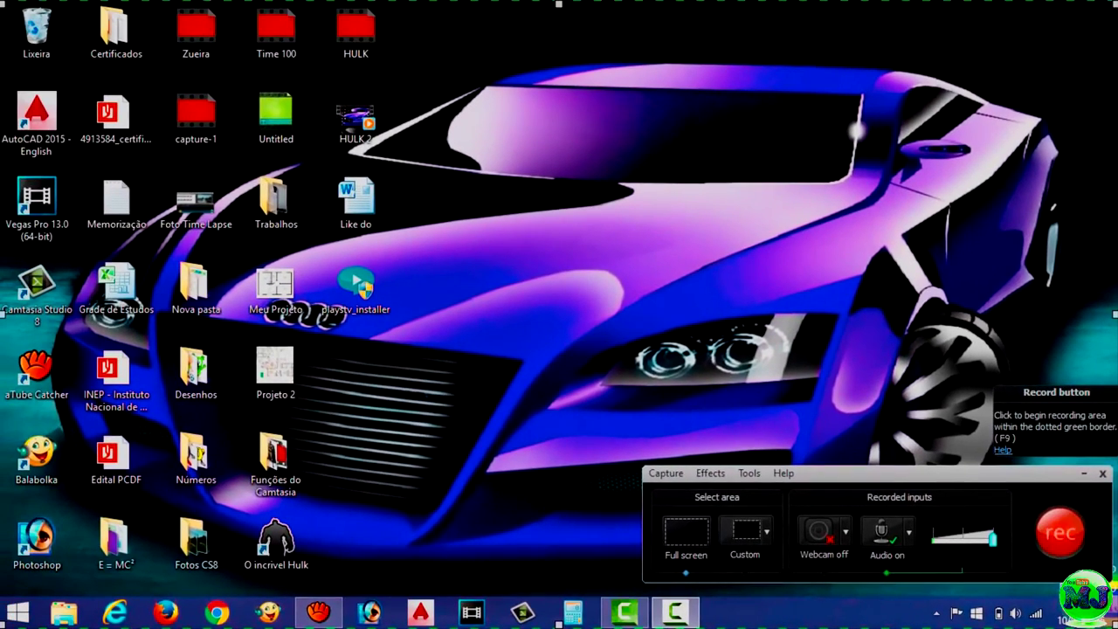
Record about 9 seconds of the full screen, pausing the capture before stopping it.
left_click(1059, 543)
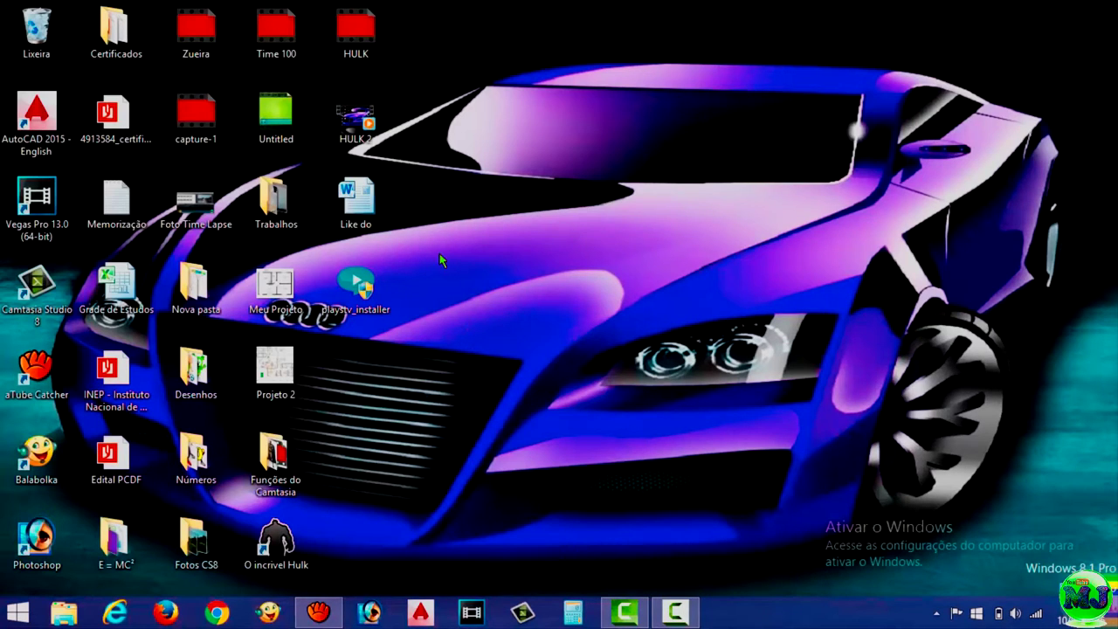
left_click_drag(439, 253, 592, 307)
left_click(675, 611)
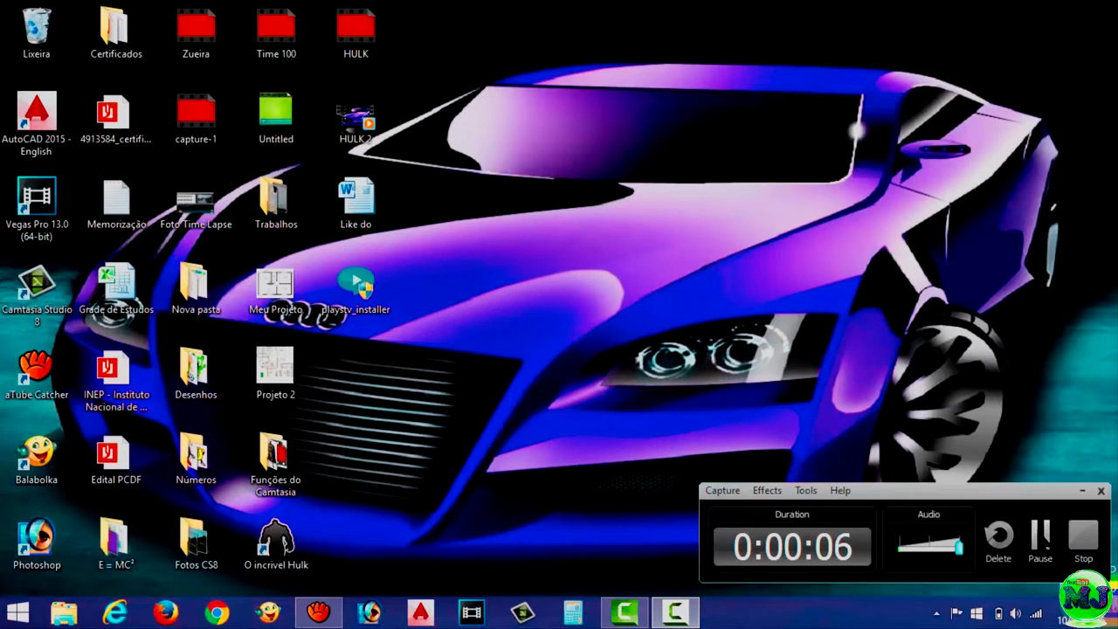
key("F9")
left_click(1041, 534)
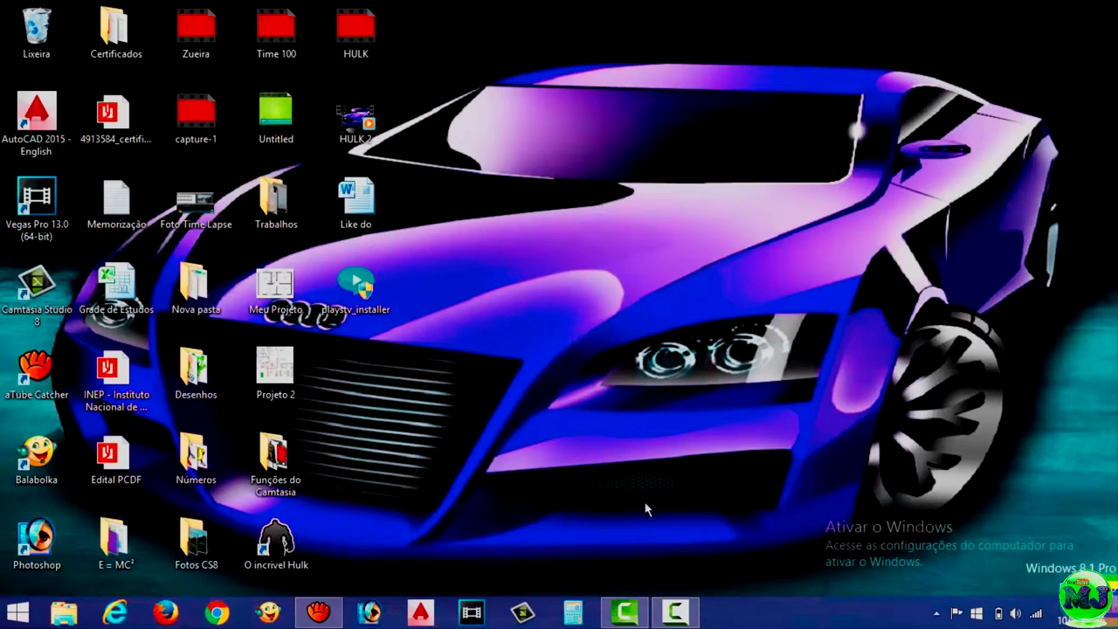
left_click(666, 614)
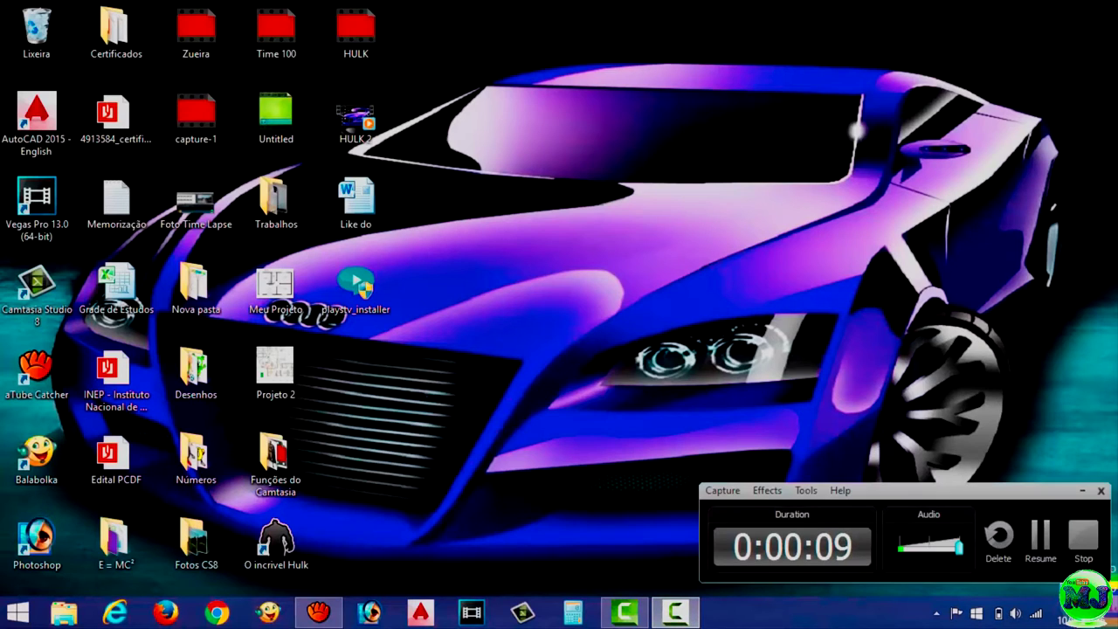
left_click(1083, 535)
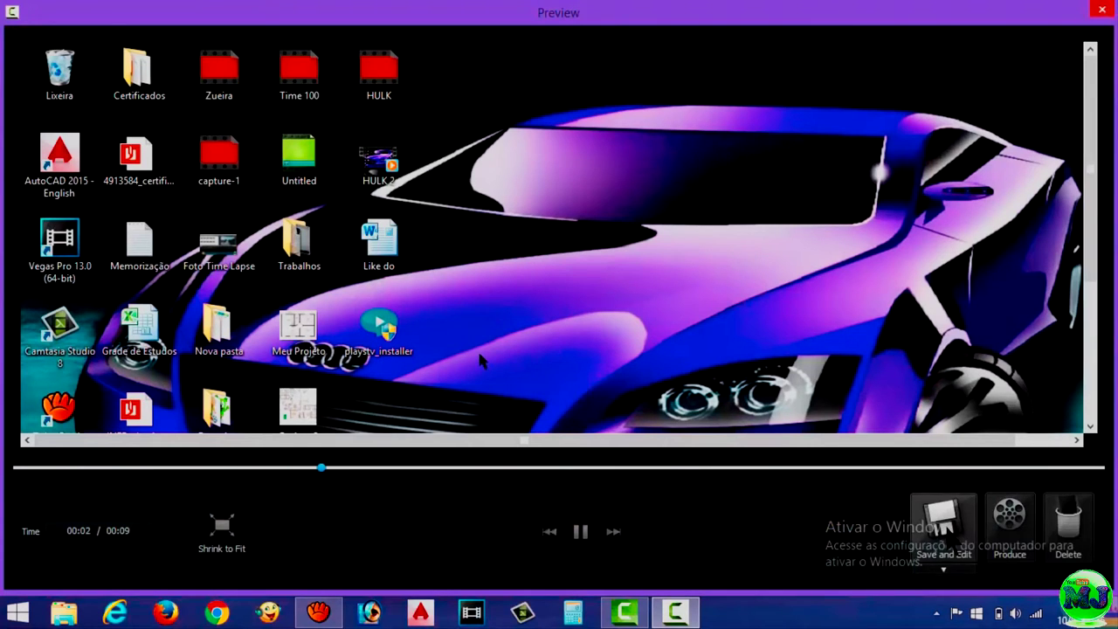
Save the recording for editing in Área de Trabalho as a .trec file named Salvando.
left_click(951, 539)
type("Sa")
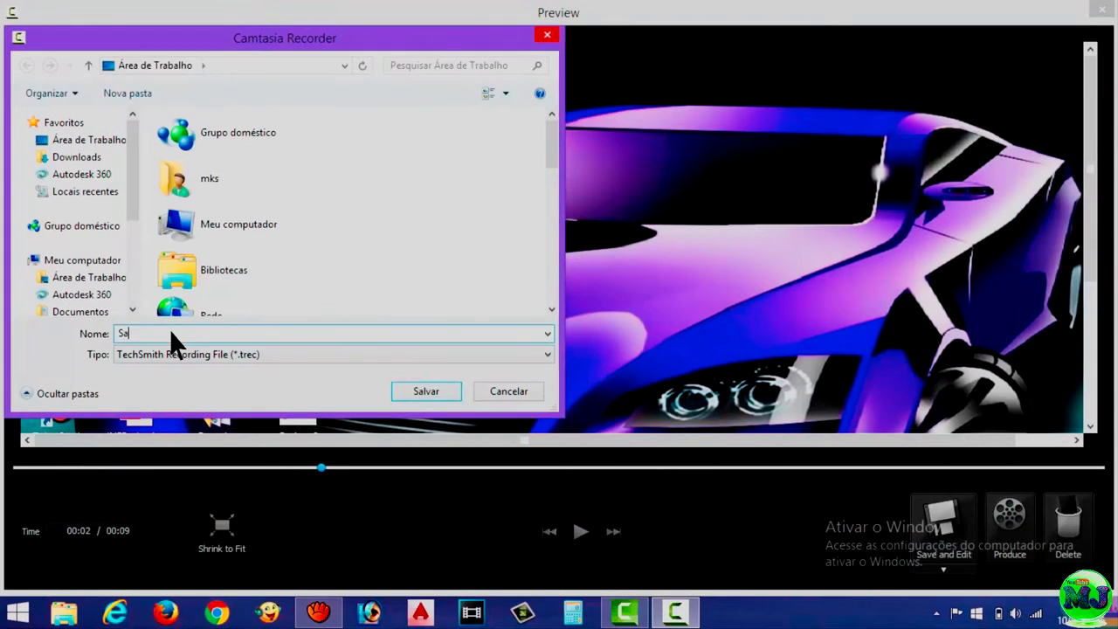
type("lvando")
left_click(75, 140)
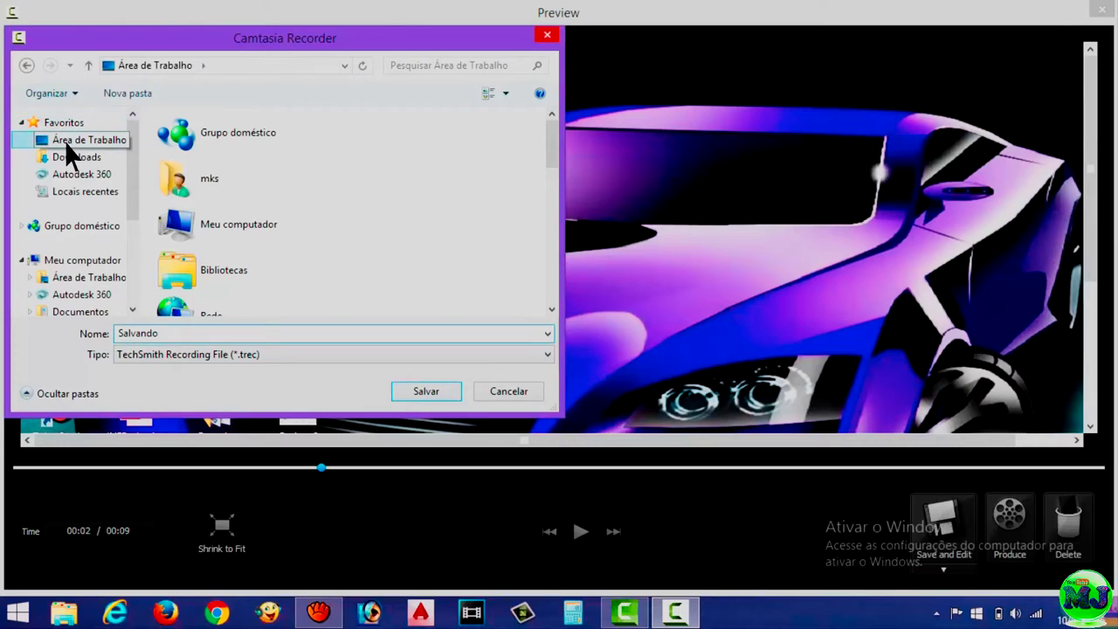
left_click(433, 398)
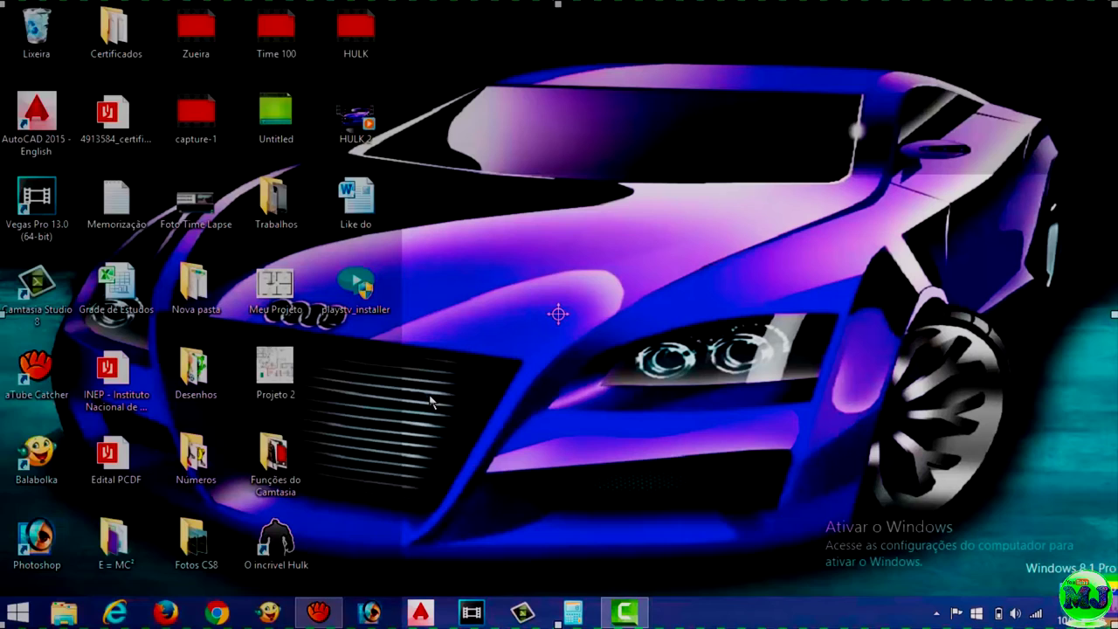
double_click(358, 398)
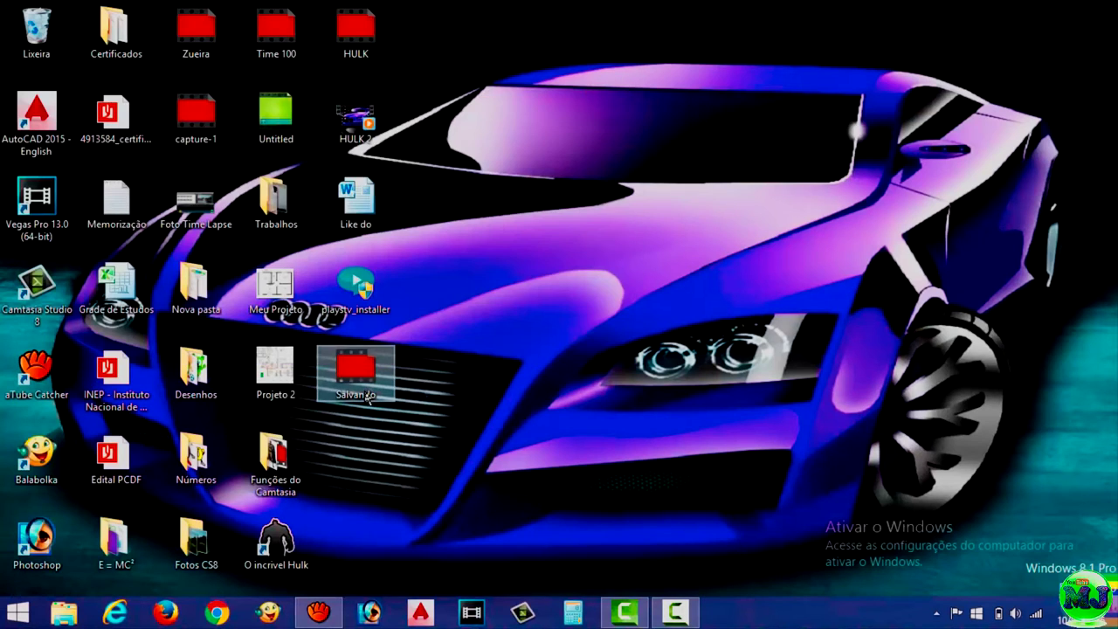
Check the Camtasia Studio editor, return to the recorder and make a second full-screen recording of about 16 seconds.
left_click(624, 613)
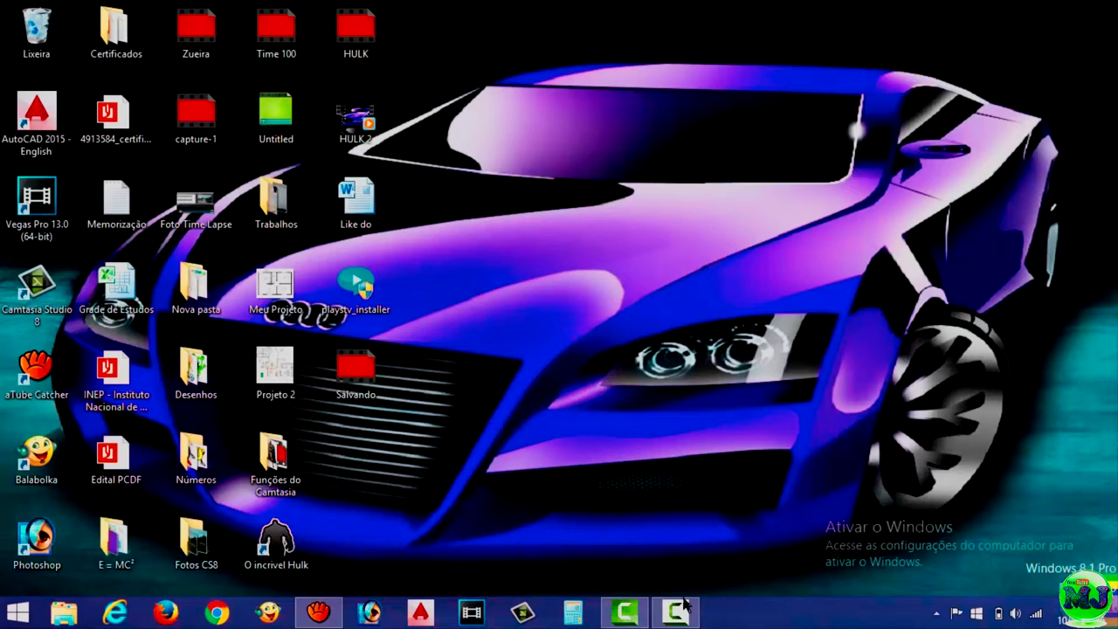
left_click(685, 608)
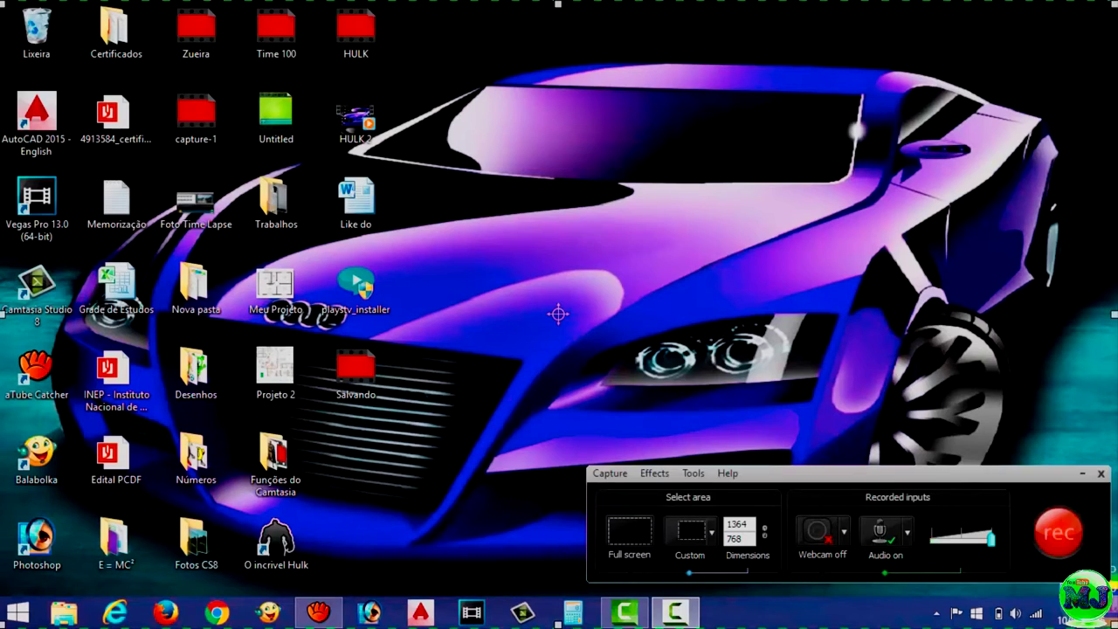
key("F9")
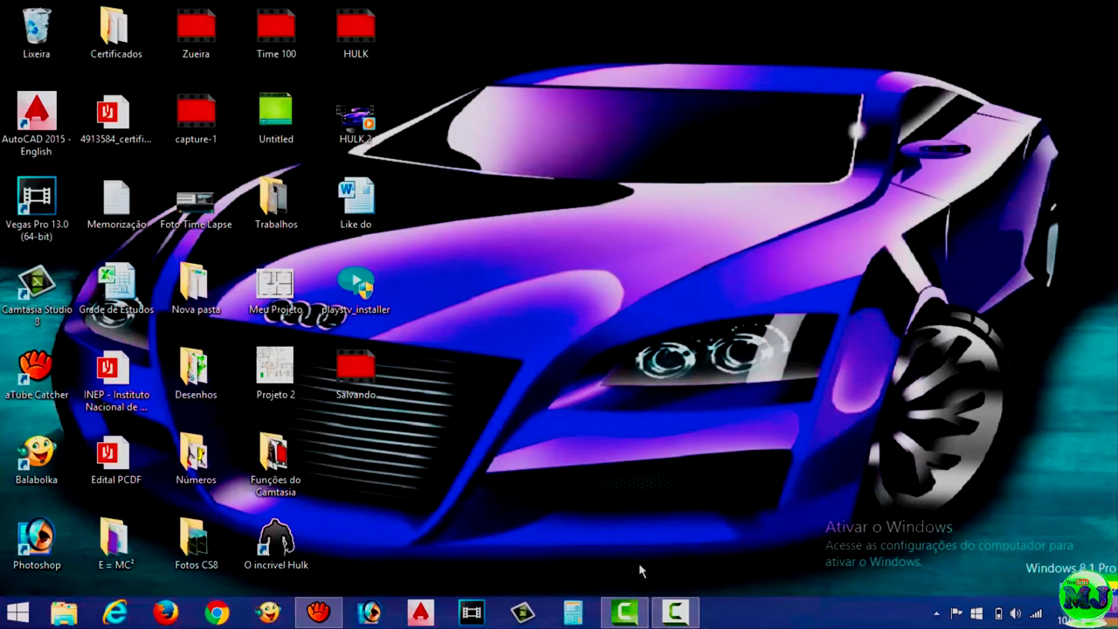
left_click(675, 611)
left_click(673, 616)
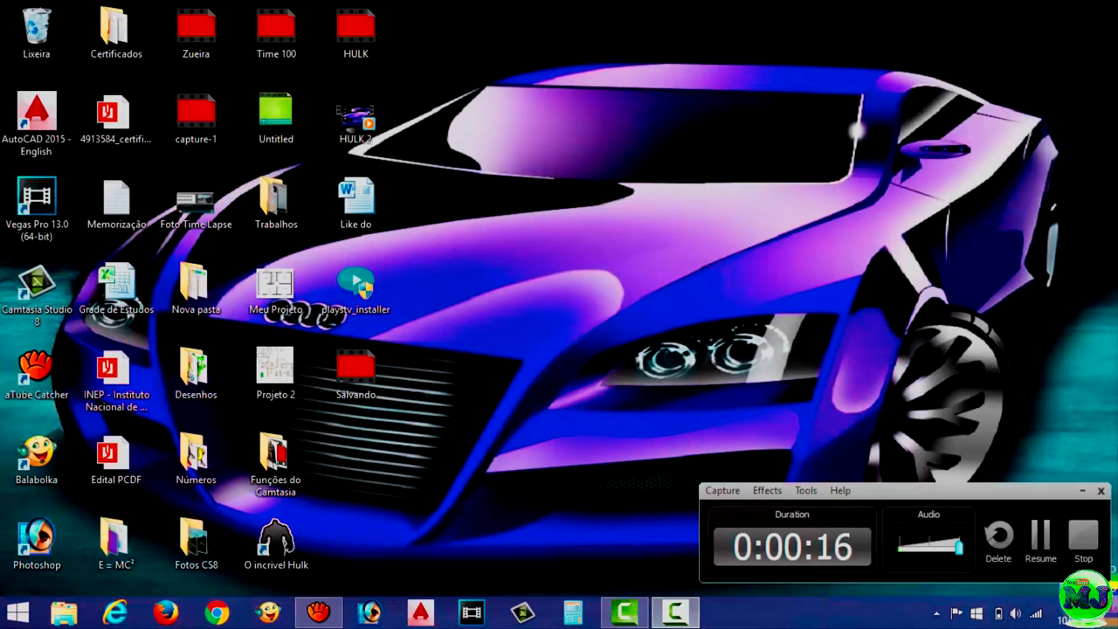
key("F10")
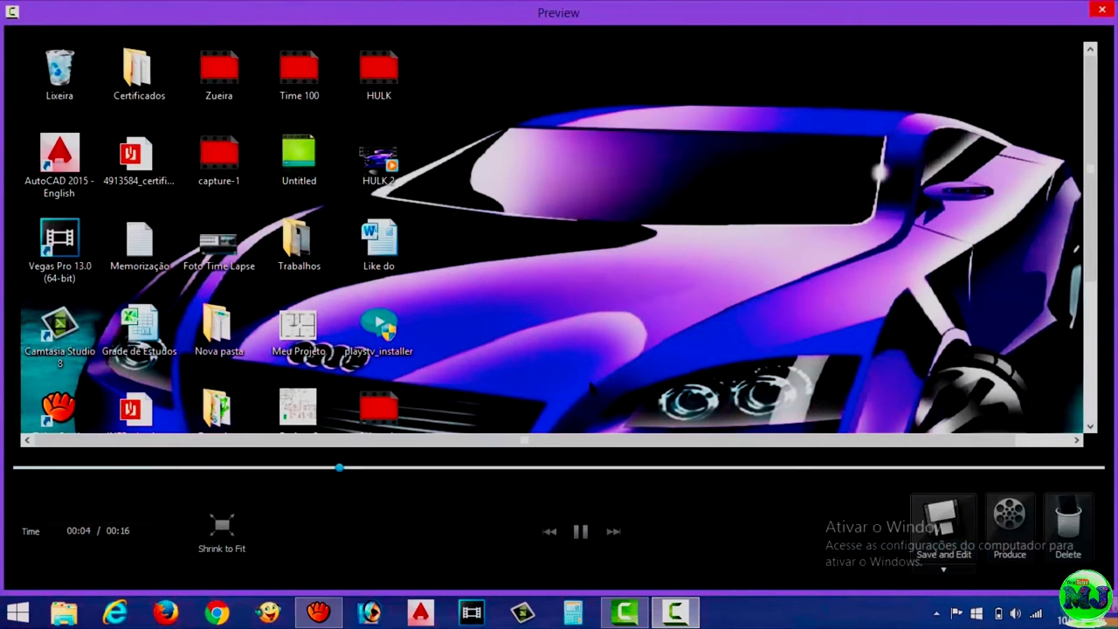
Save the second recording for editing in Área de Trabalho as a .trec file named Salvando 2.
left_click(943, 524)
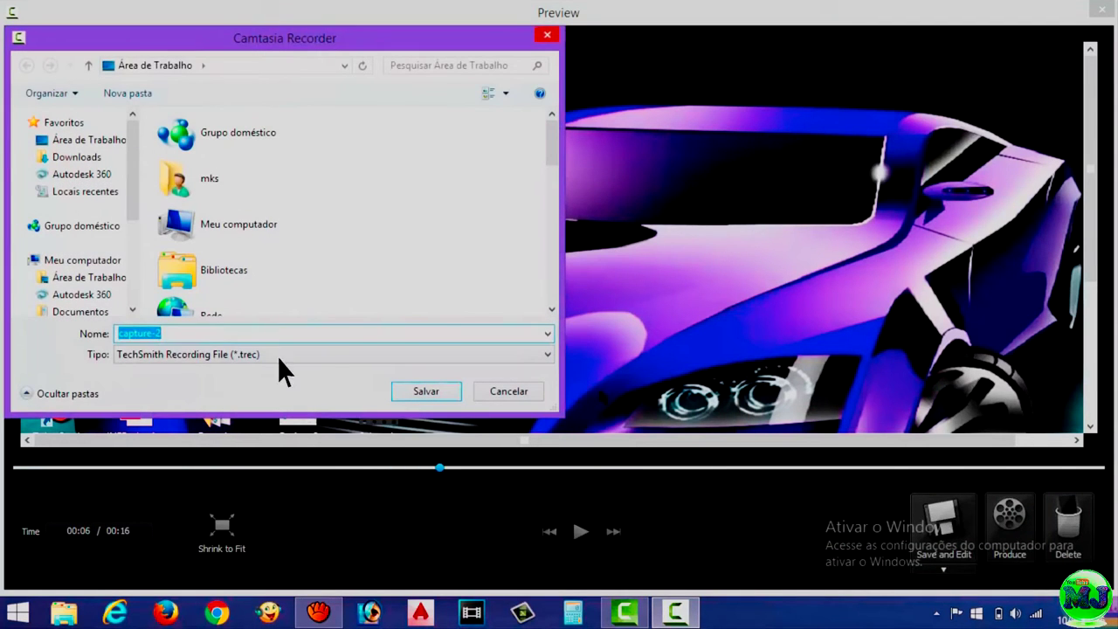
type("Sal")
left_click(179, 349)
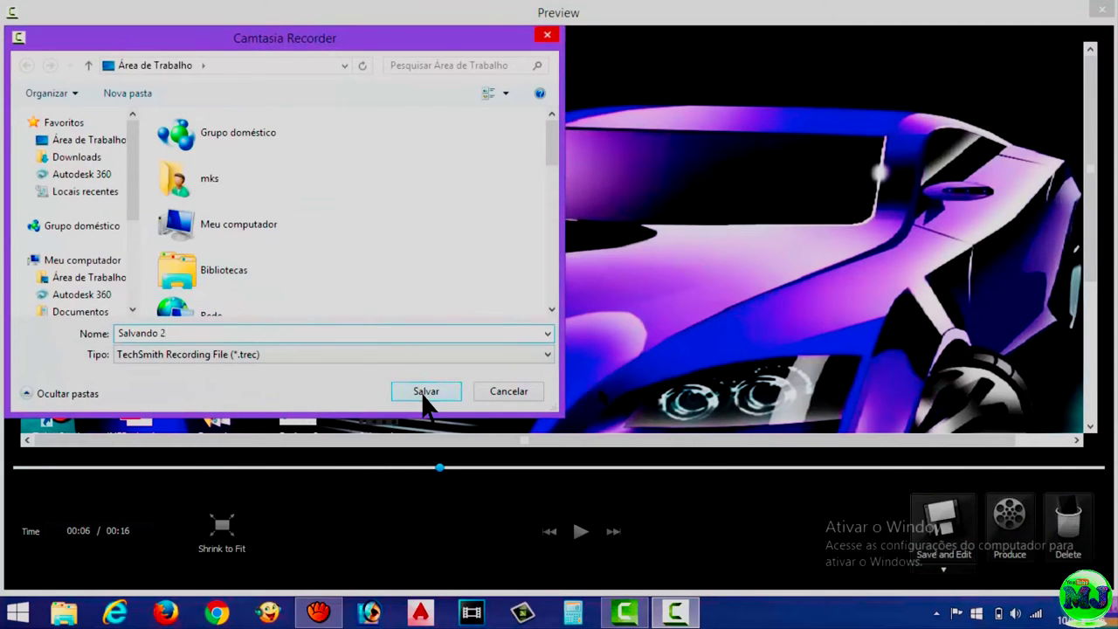
left_click(426, 392)
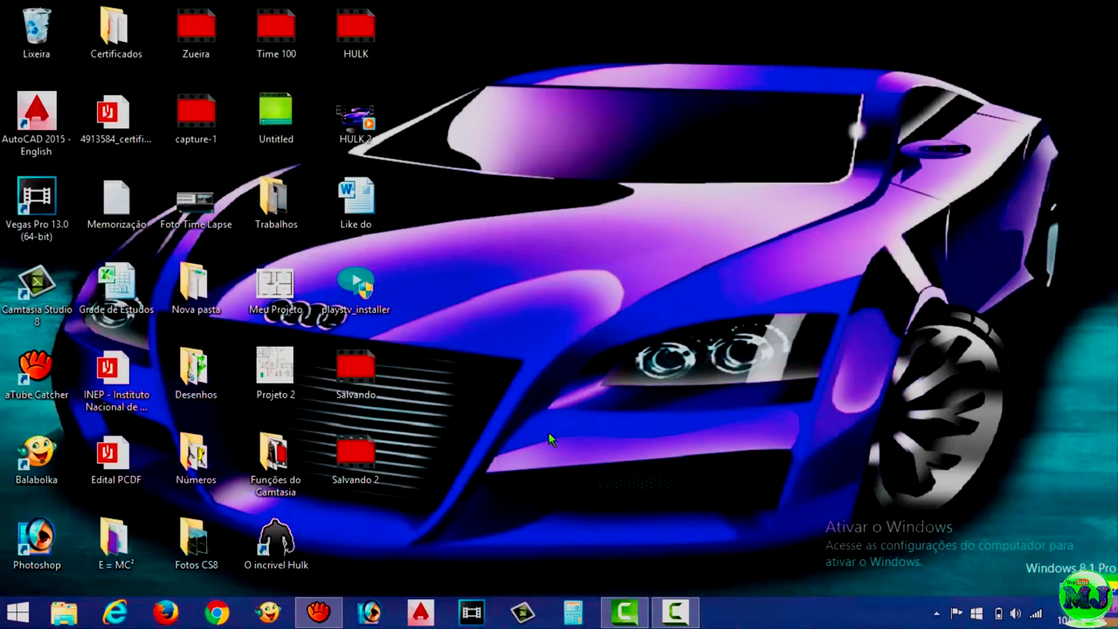
Bring the recorder back up and turn on webcam recording.
left_click(684, 614)
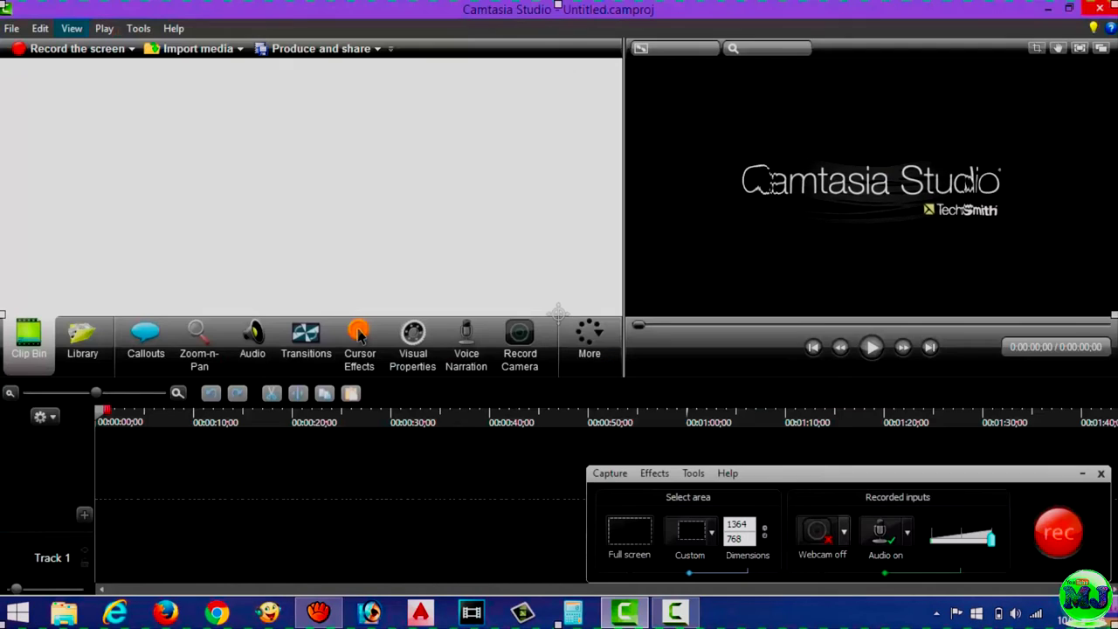
left_click(817, 530)
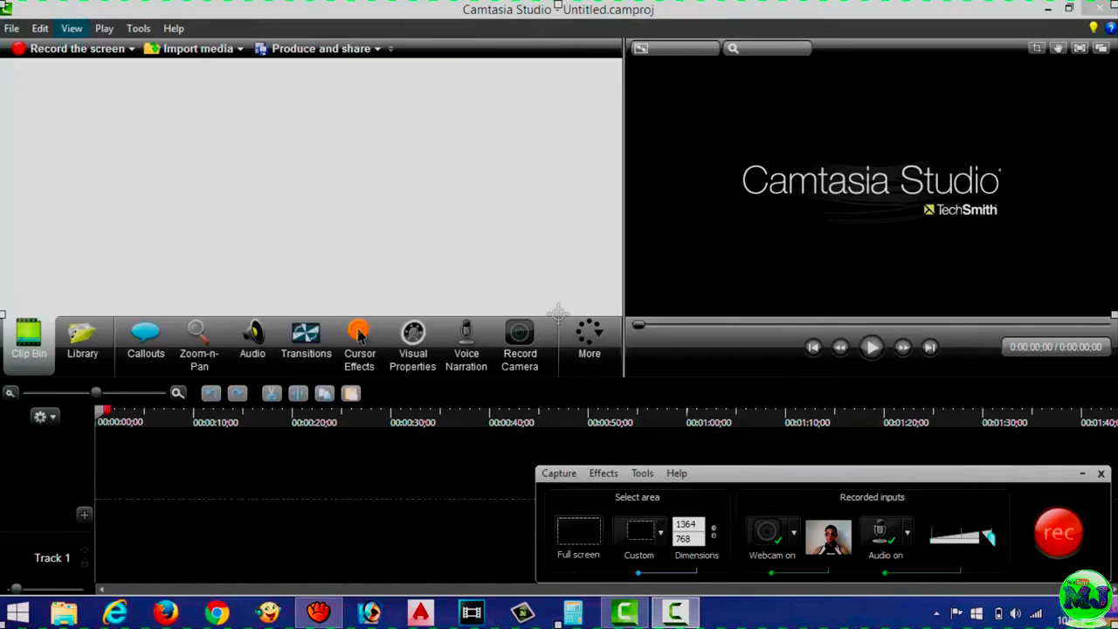
Record the full screen with webcam and audio for about 18 seconds, browsing the editor's Cursor Effects, Transitions, Audio and Voice Narration tools, and stop.
left_click(1062, 538)
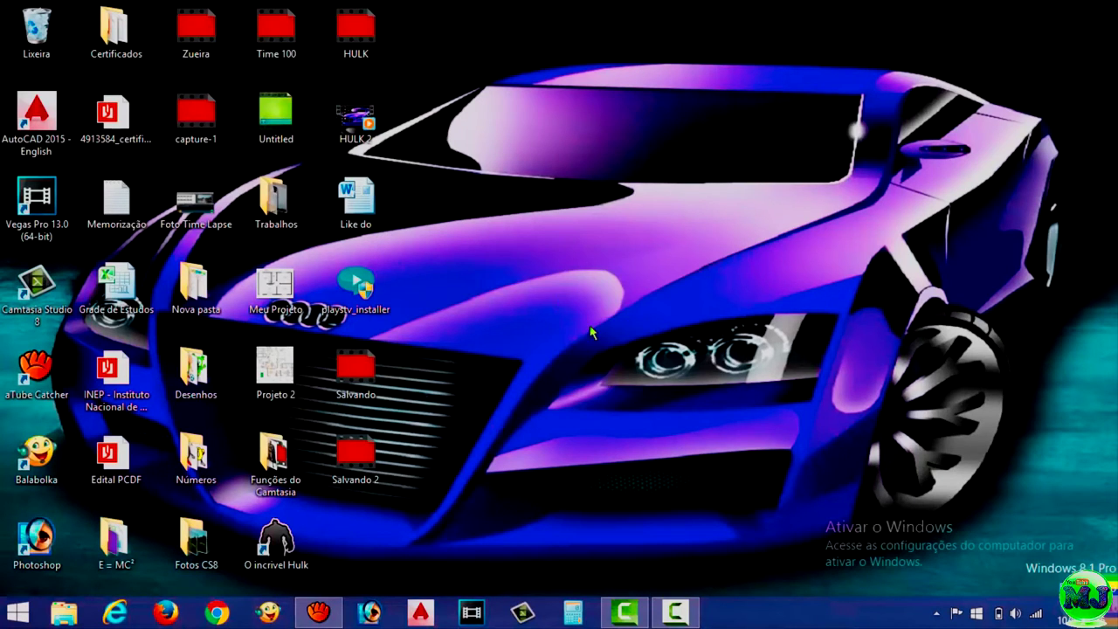
left_click(658, 621)
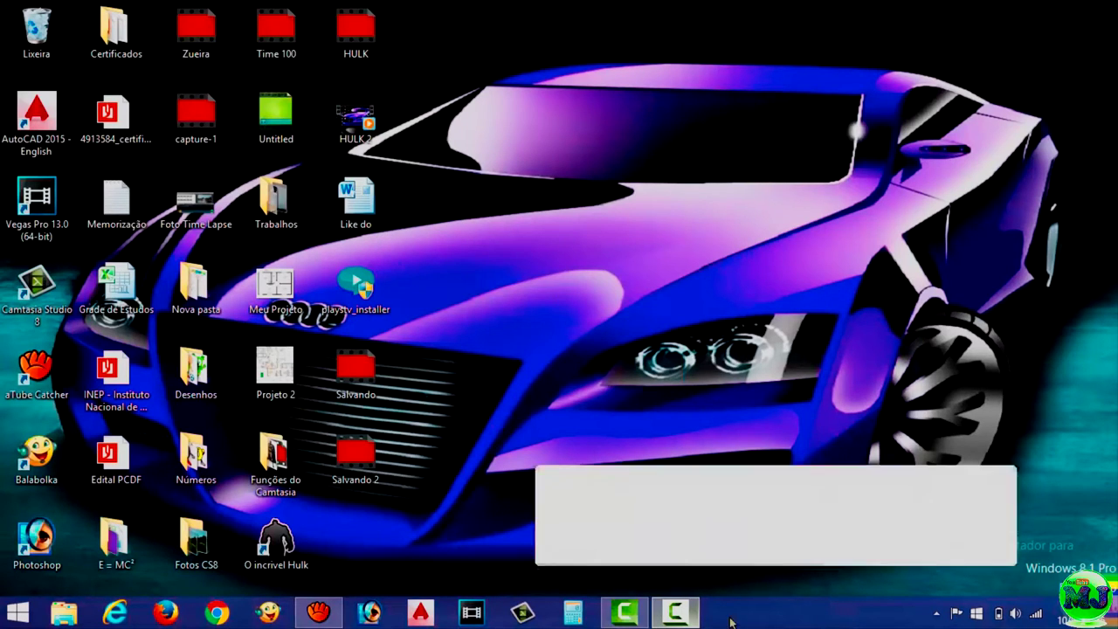
left_click(623, 620)
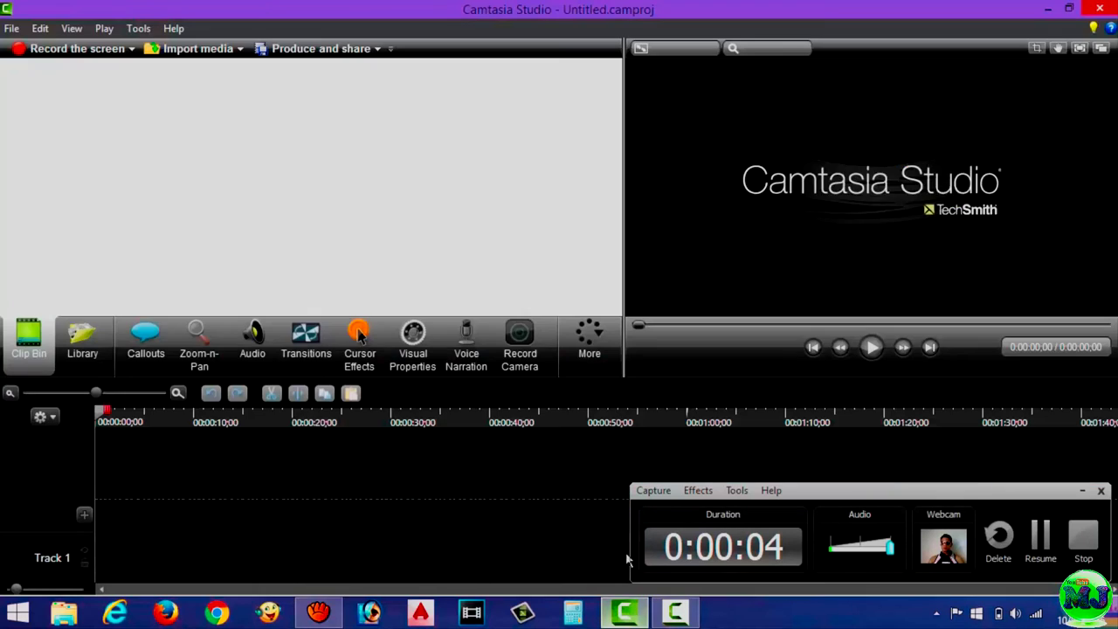
left_click(359, 345)
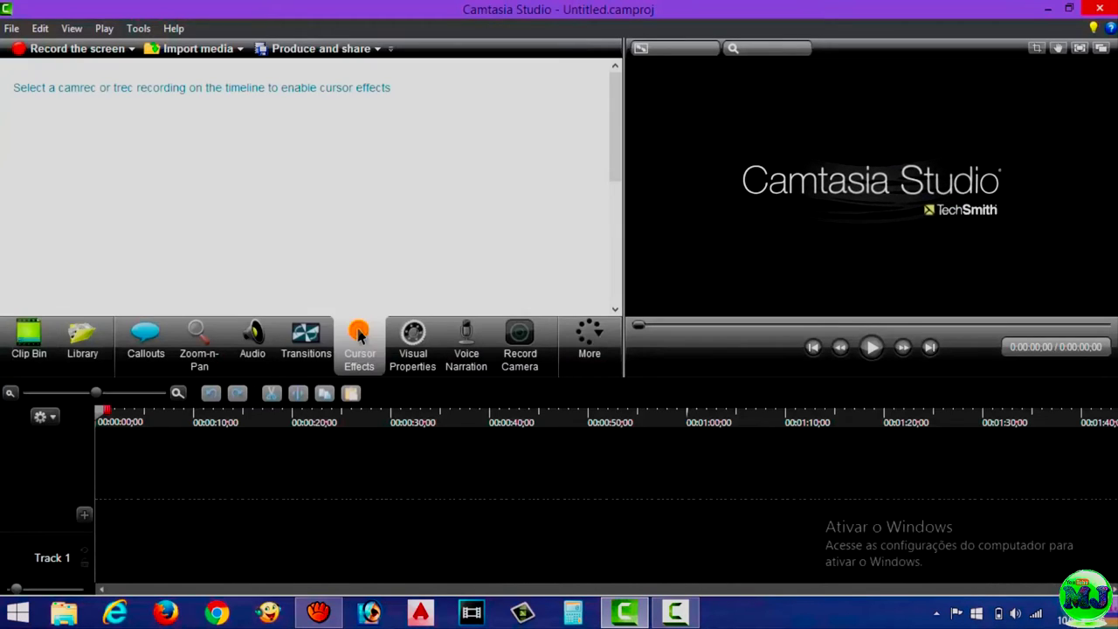
left_click(306, 345)
left_click(252, 345)
left_click(467, 345)
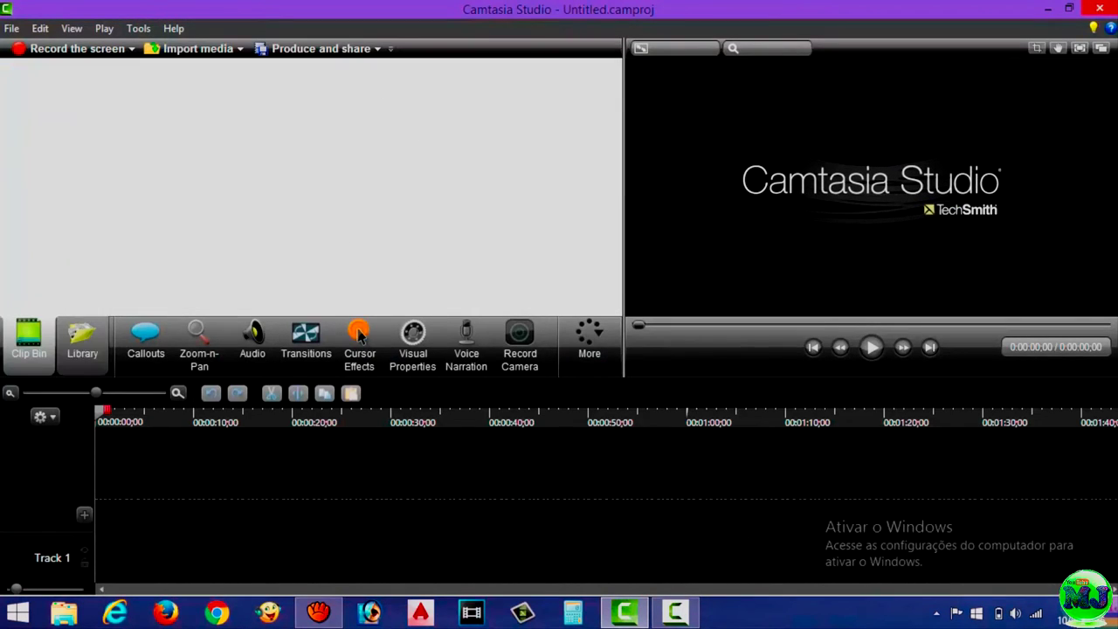
left_click(677, 620)
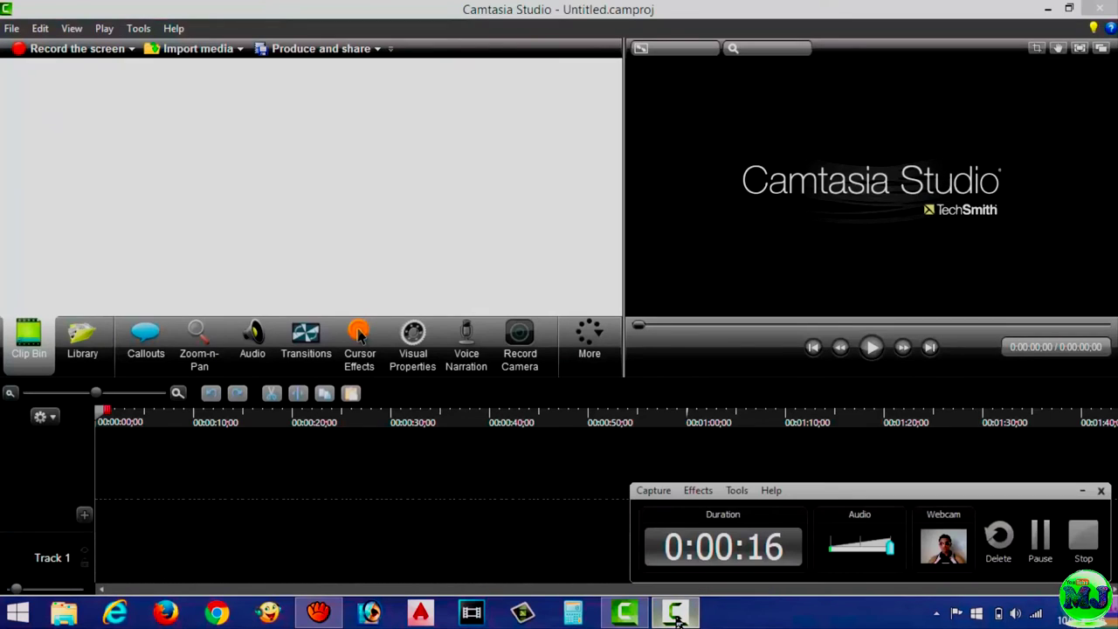
left_click(1083, 550)
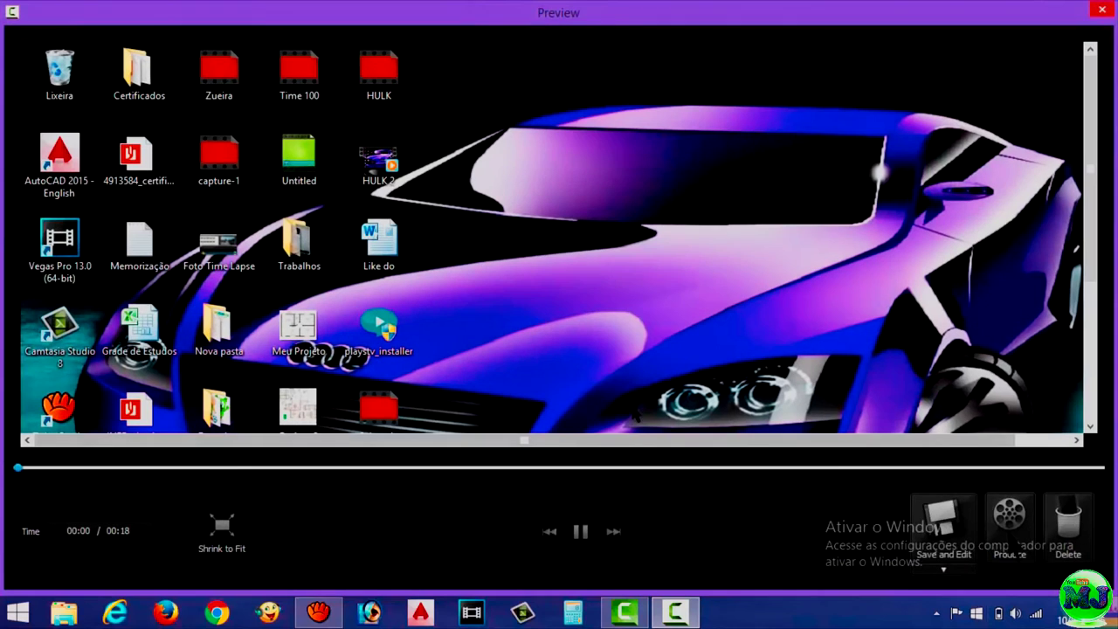
Save the webcam recording for editing in Área de Trabalho as a .trec file named Salvando 3.
left_click(948, 524)
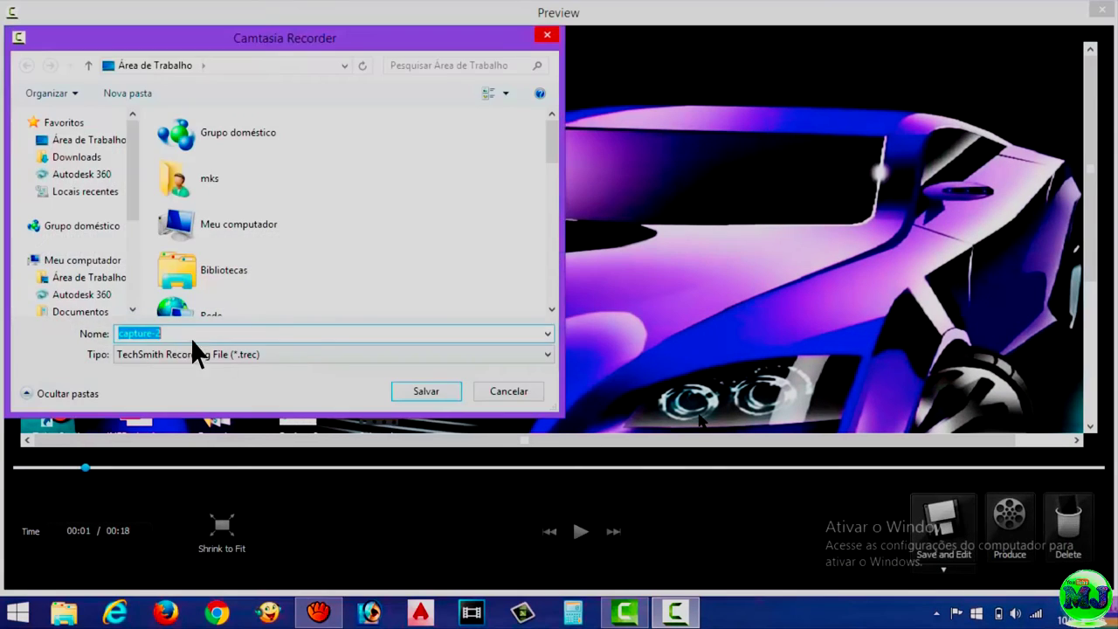
type("Salvando 3")
left_click(427, 391)
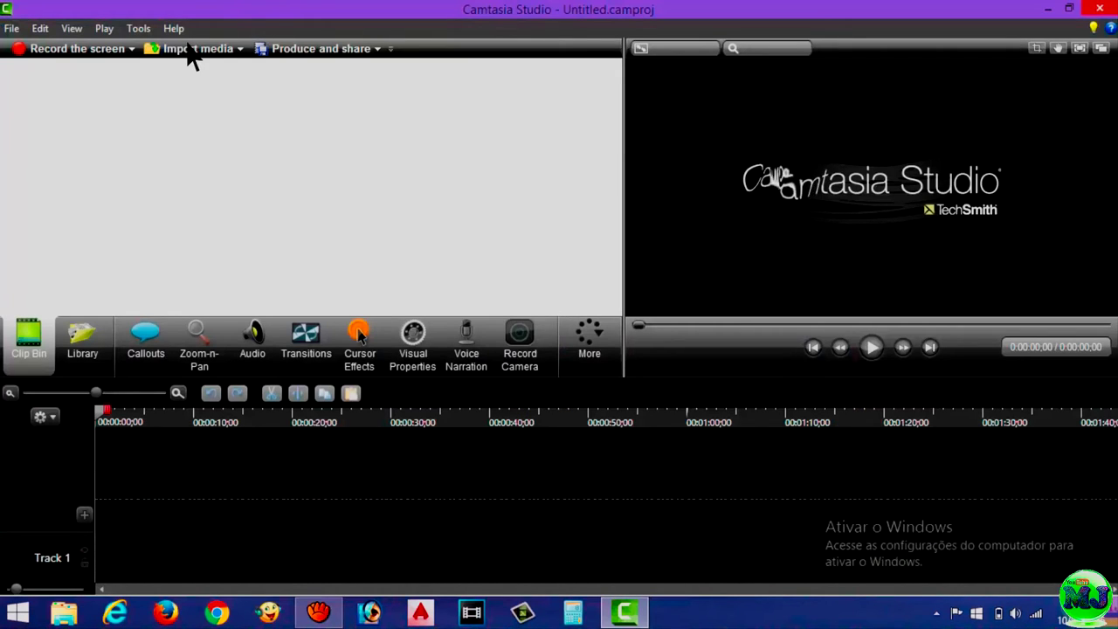
Import the recordings Salvando, Salvando 2 and Salvando 3 from Área de Trabalho into the clip bin.
left_click(189, 50)
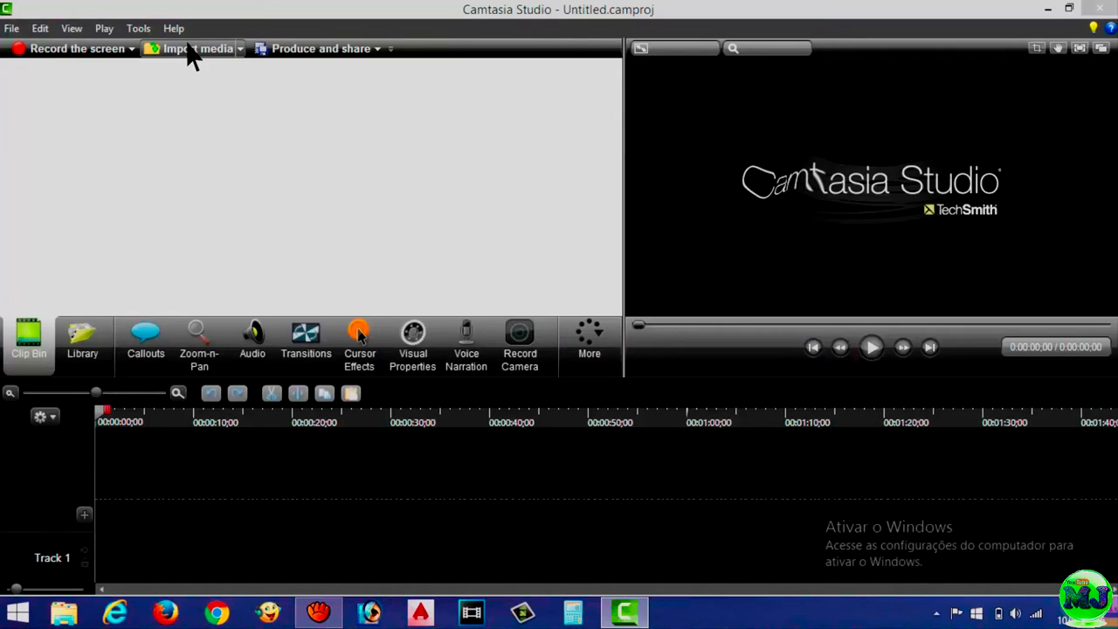
left_click_drag(545, 138, 545, 289)
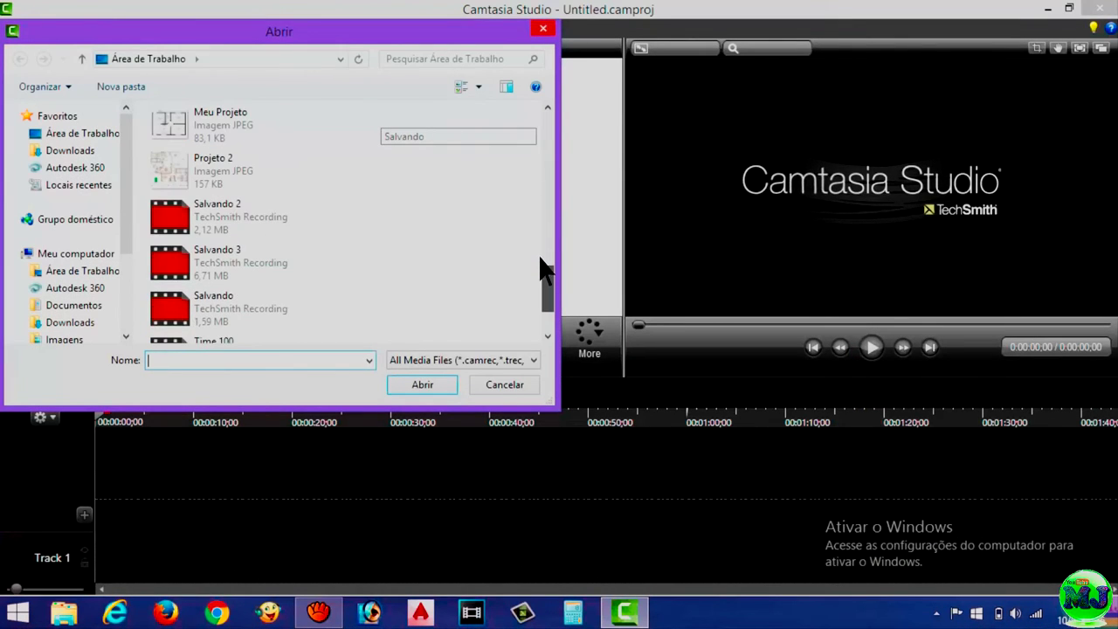
left_click(175, 225)
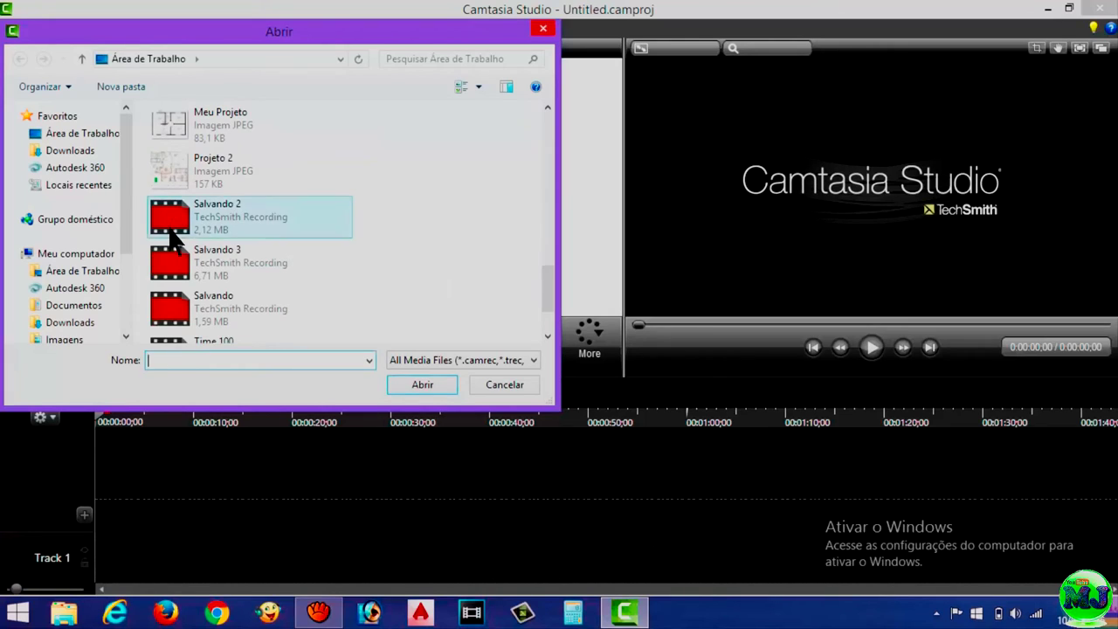
left_click(172, 276, "ctrl")
left_click(172, 307, "ctrl")
left_click(418, 385)
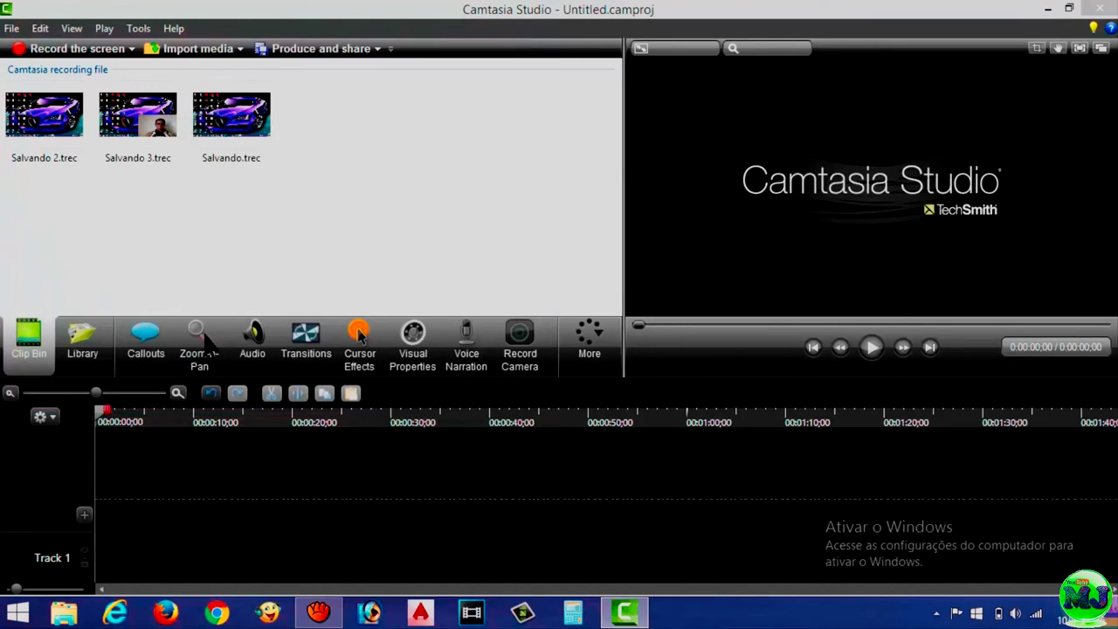
Examine the editor's camera recording and voice narration options, and return to the clip bin.
left_click(520, 345)
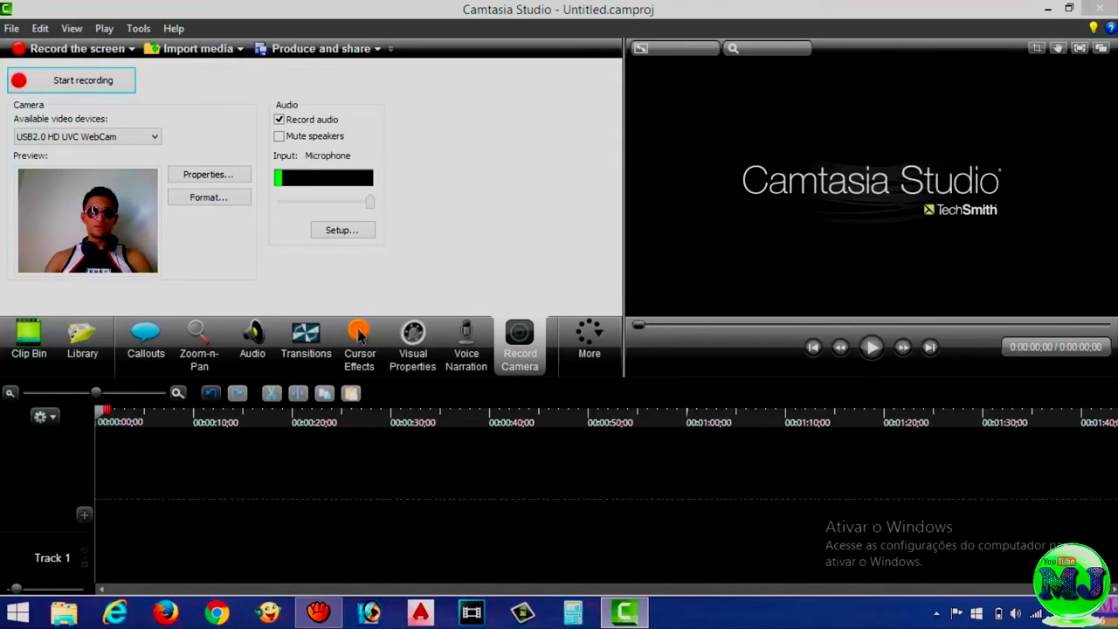
left_click(463, 345)
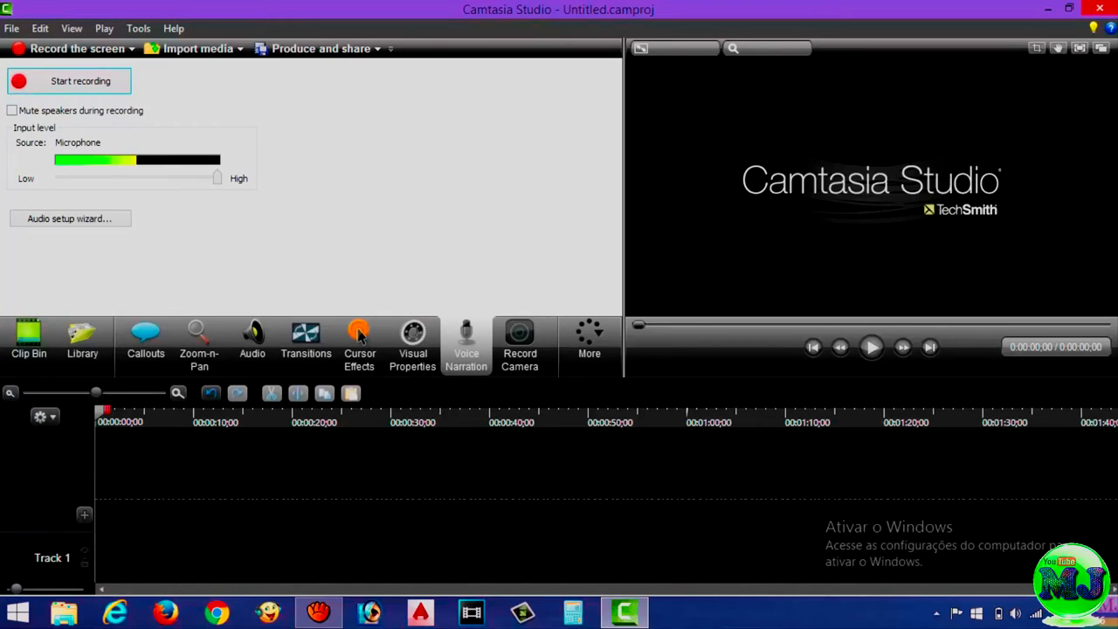
left_click(29, 342)
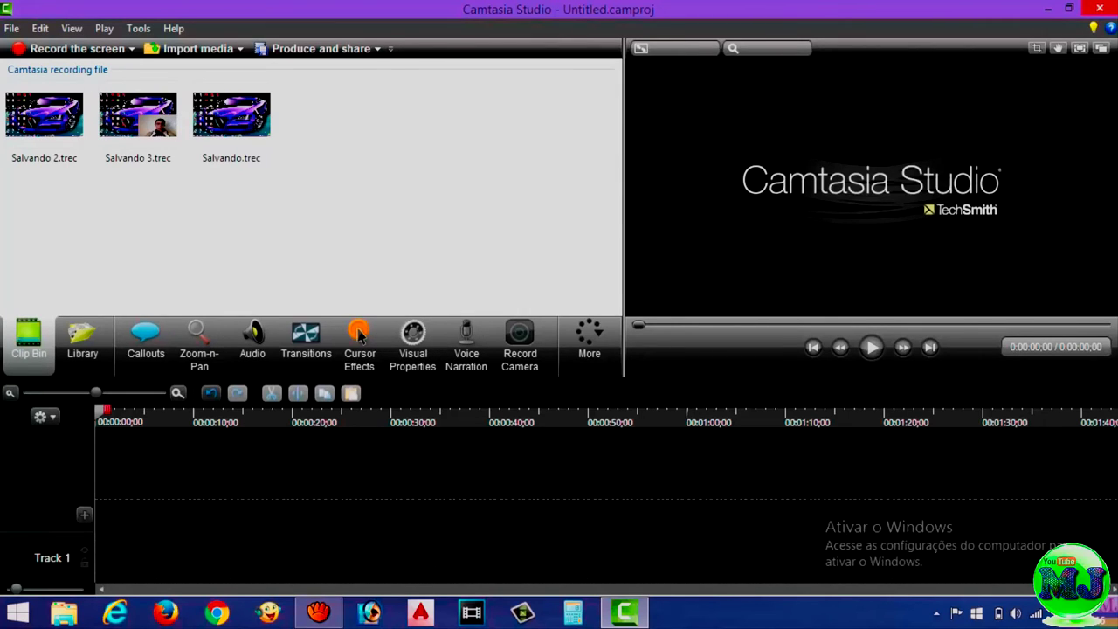
Place Salvando.trec at the start of Track 1 and play its first two seconds in the preview.
left_click_drag(232, 111, 131, 543)
left_click_drag(193, 559, 199, 562)
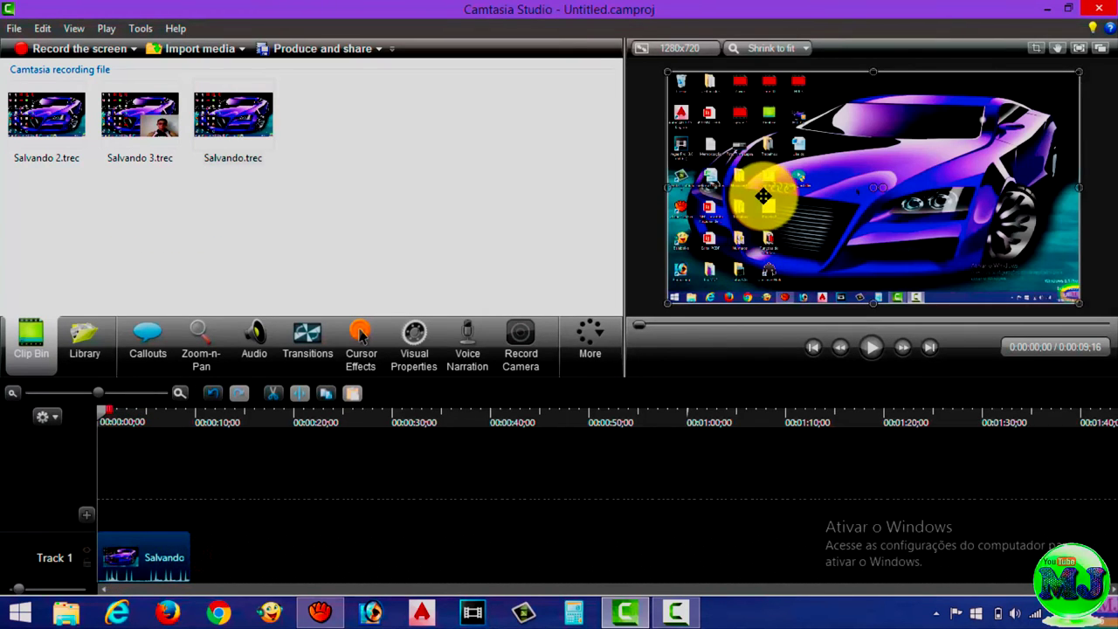
left_click_drag(764, 195, 757, 196)
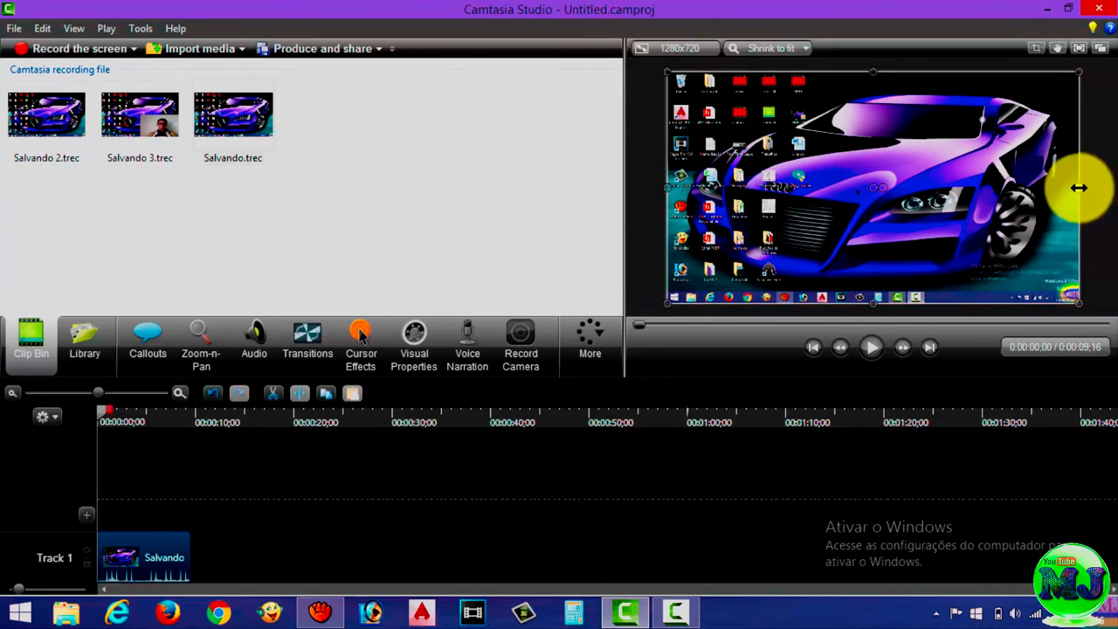
left_click_drag(1079, 188, 1080, 188)
left_click_drag(939, 187, 932, 187)
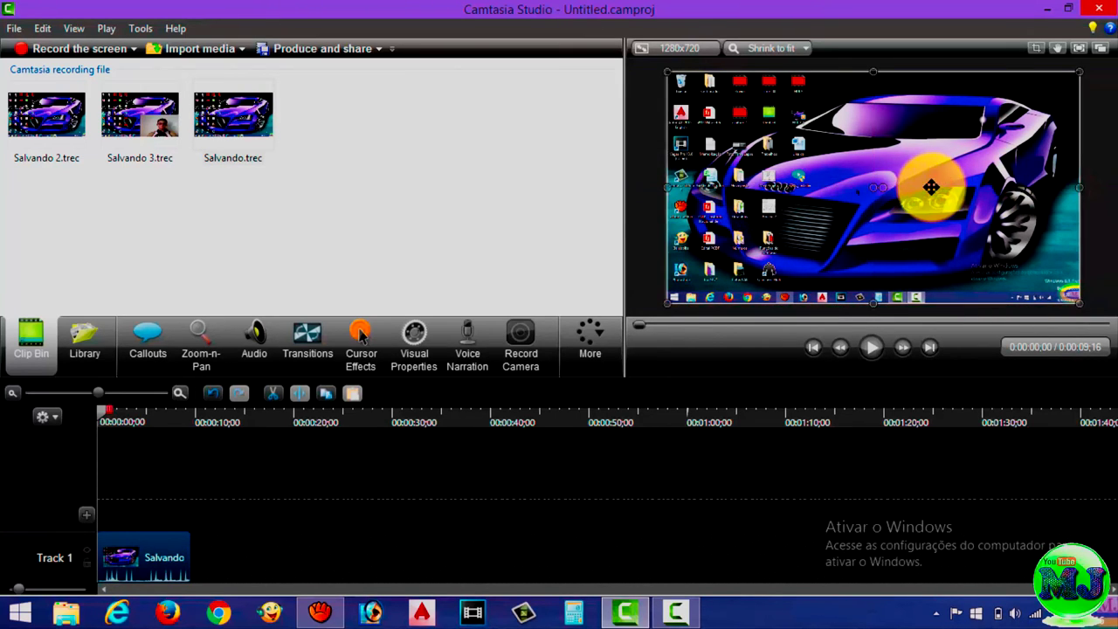
left_click(872, 347)
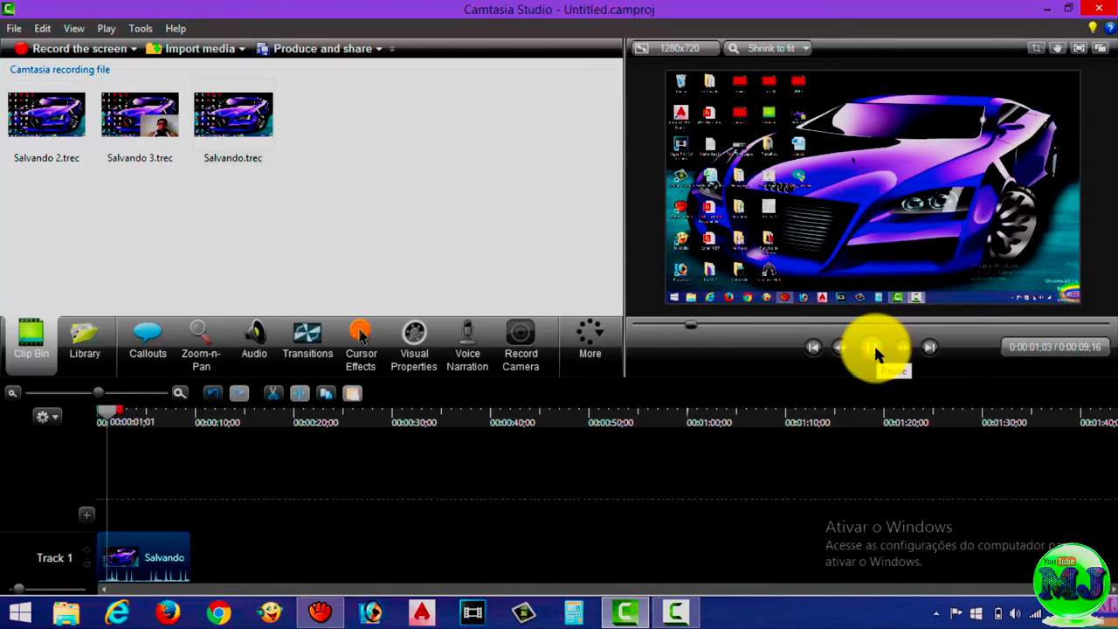
left_click(873, 347)
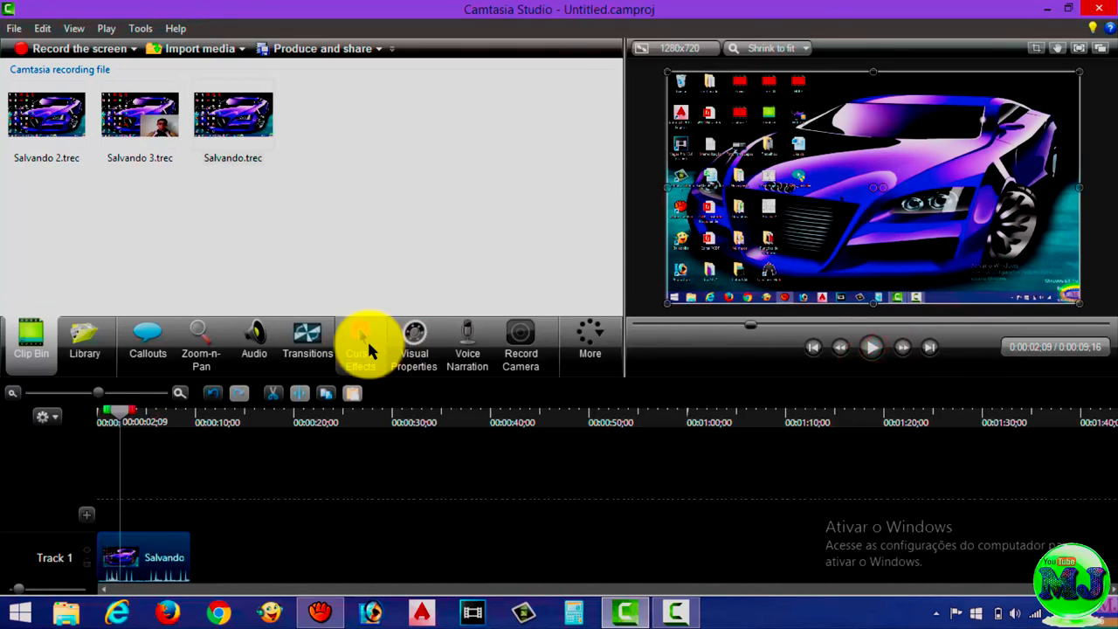
Give the Salvando clip the Highlight cursor effect and the Rings left-click effect, and preview the result up to about 7 seconds.
left_click(365, 346)
left_click(157, 152)
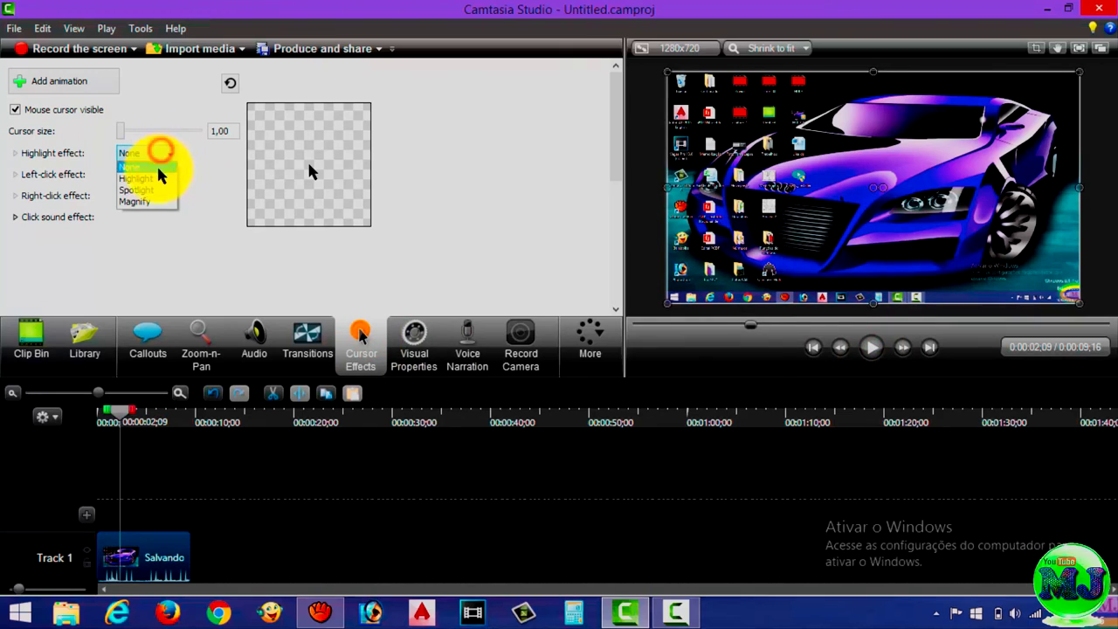
left_click(139, 179)
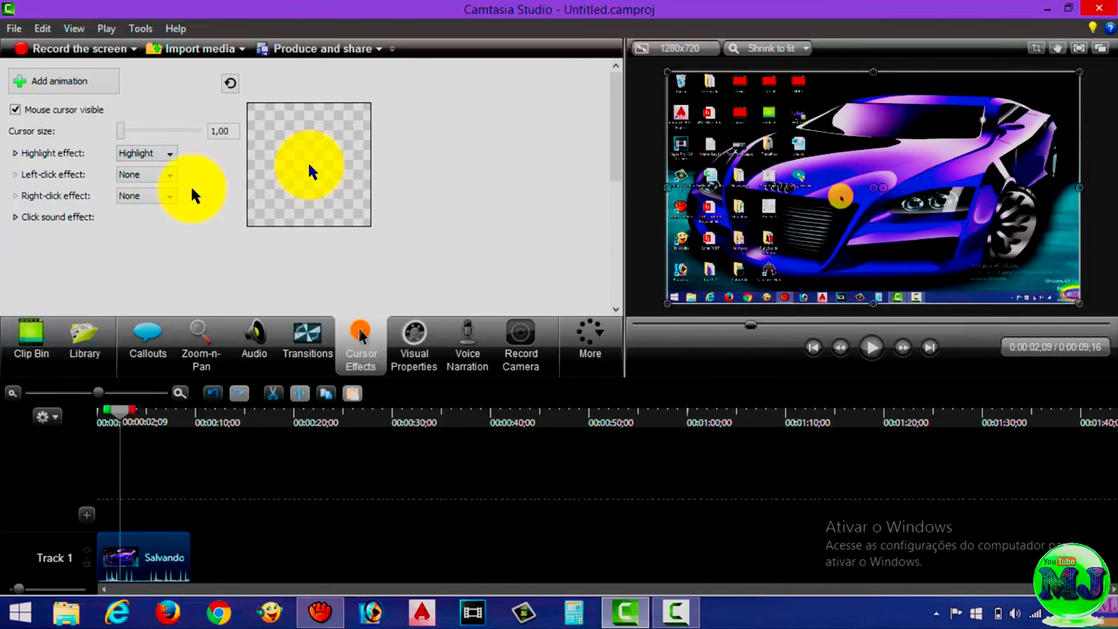
left_click(167, 172)
left_click(150, 205)
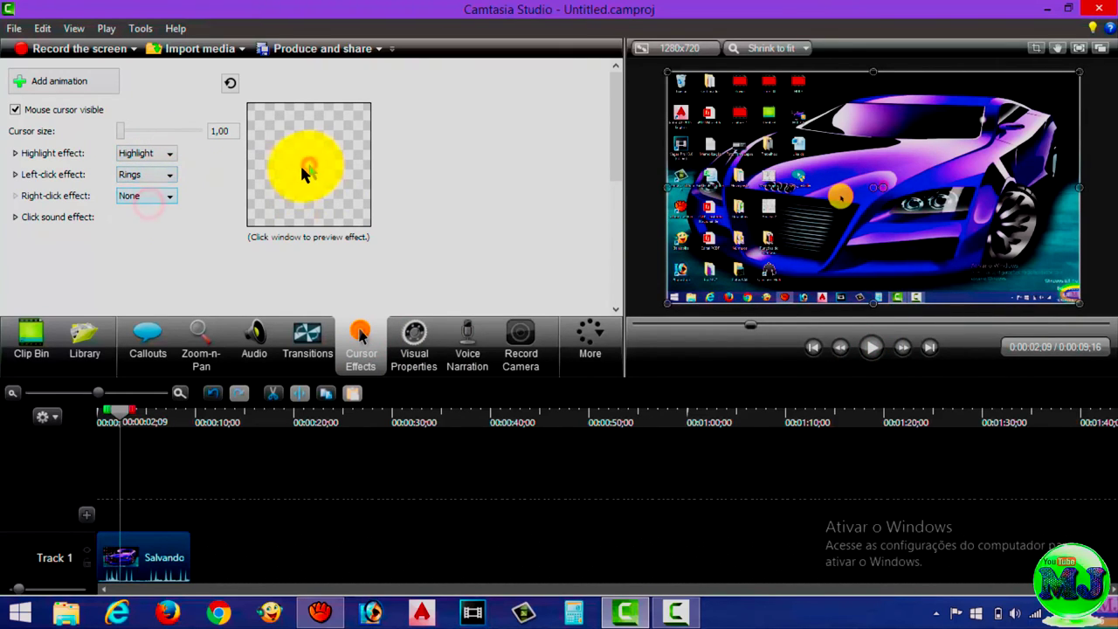
left_click(870, 347)
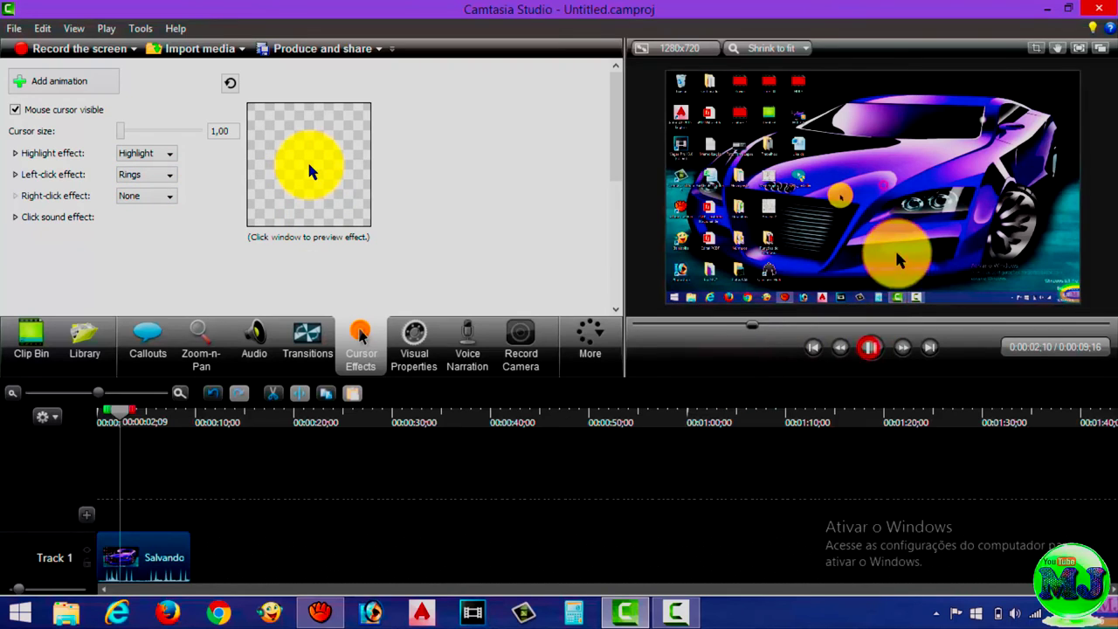
left_click(870, 349)
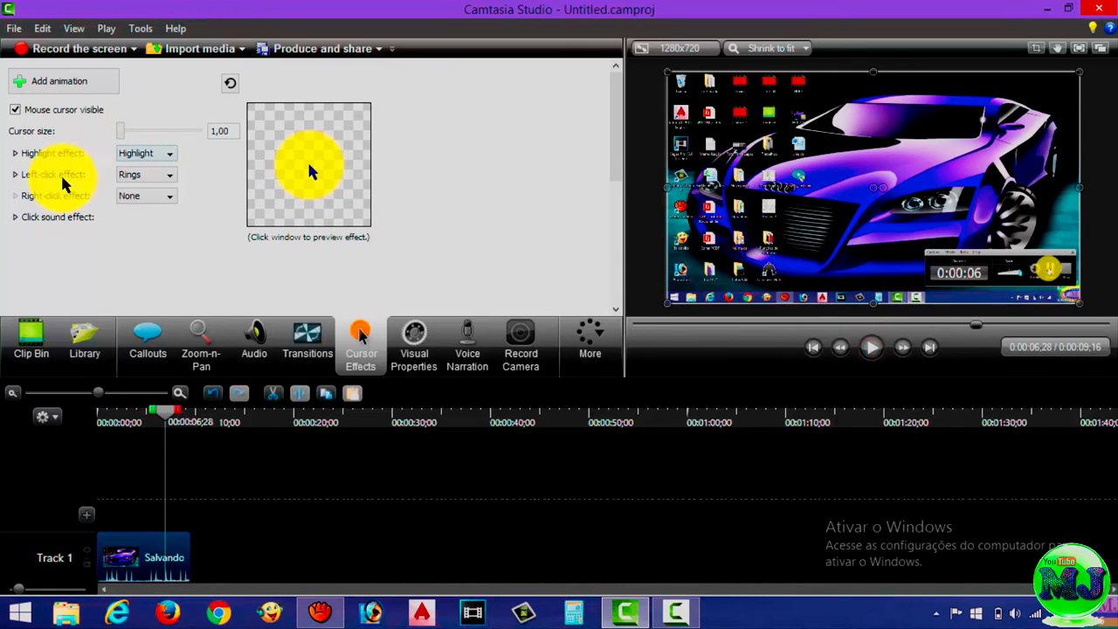
Add Salvando 2.trec to Track 1 just after the first clip and play it from about 12 seconds on the timeline.
left_click(12, 332)
left_click(42, 125)
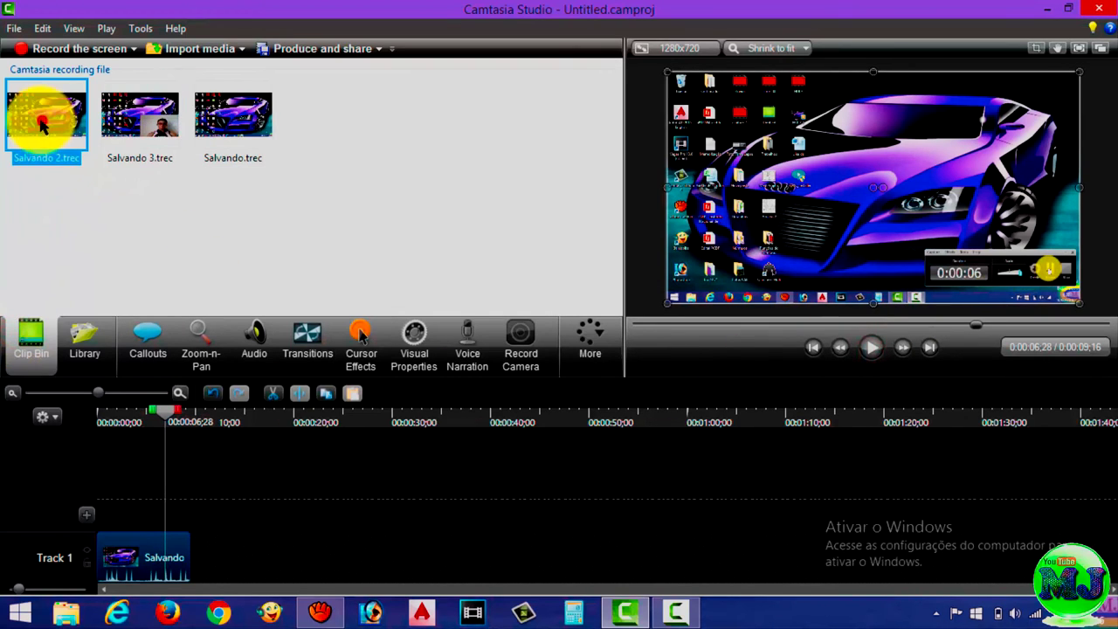
left_click_drag(42, 125, 121, 224)
left_click_drag(201, 543, 204, 547)
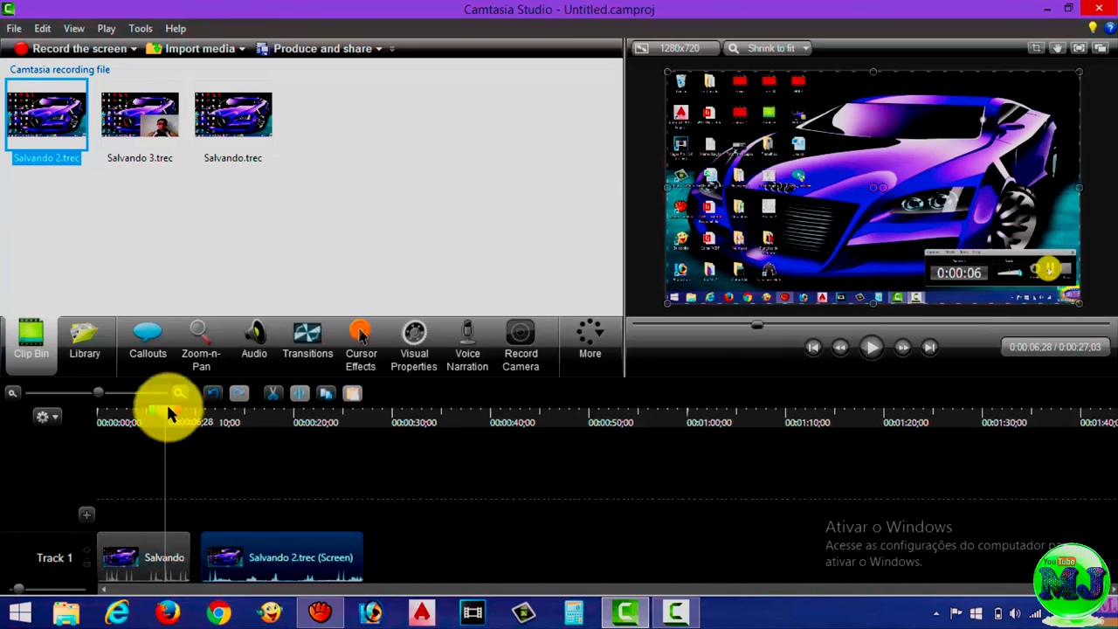
left_click_drag(166, 411, 218, 418)
left_click(872, 346)
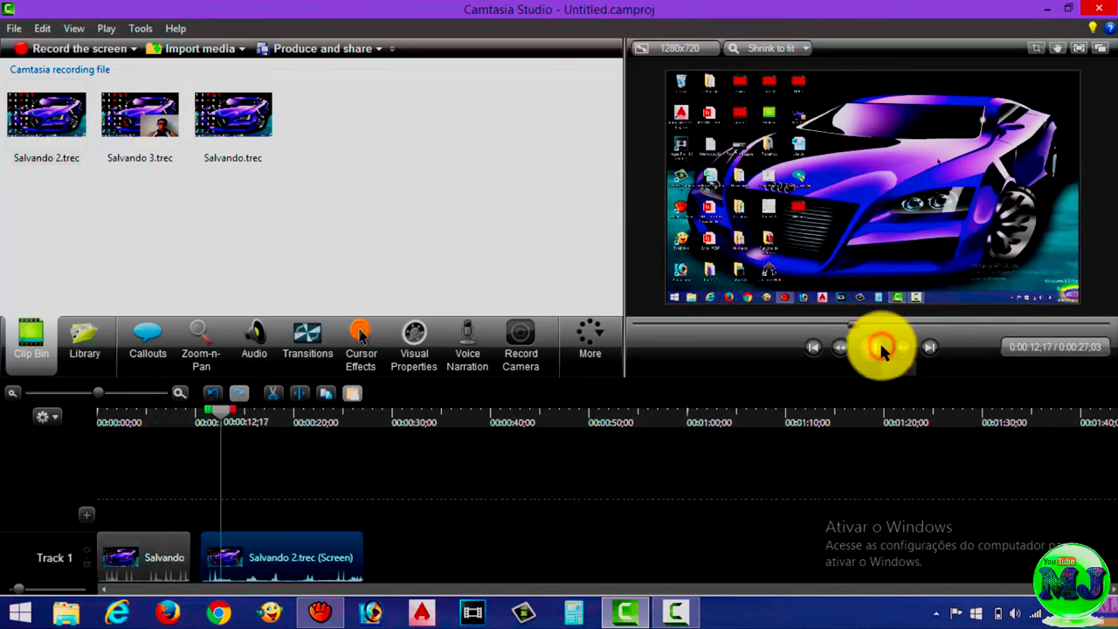